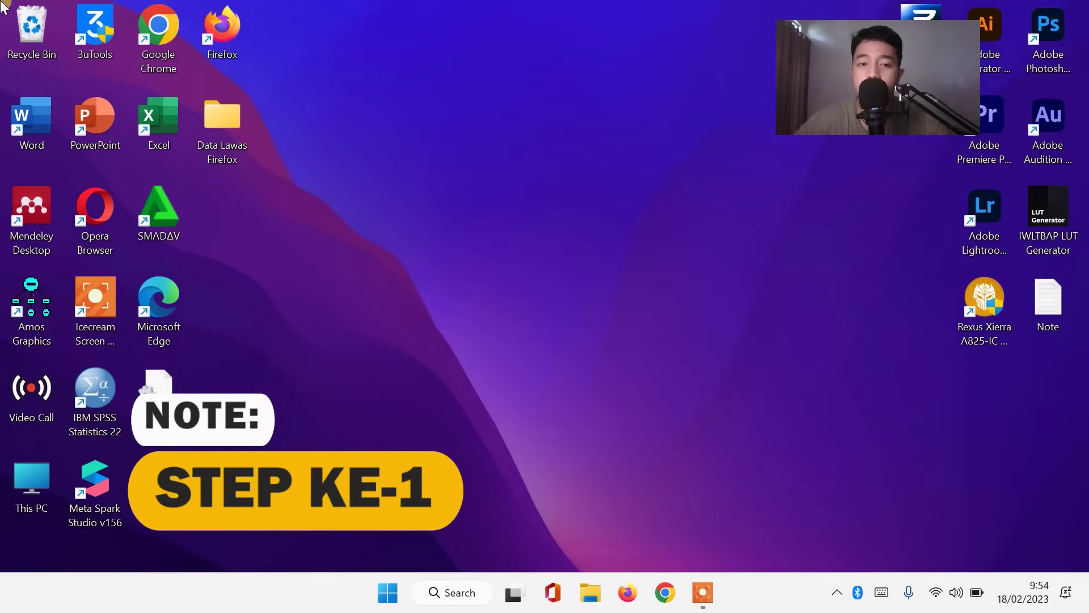
Step: Open the Windows Temp folder by running the command temp
right_click(388, 591)
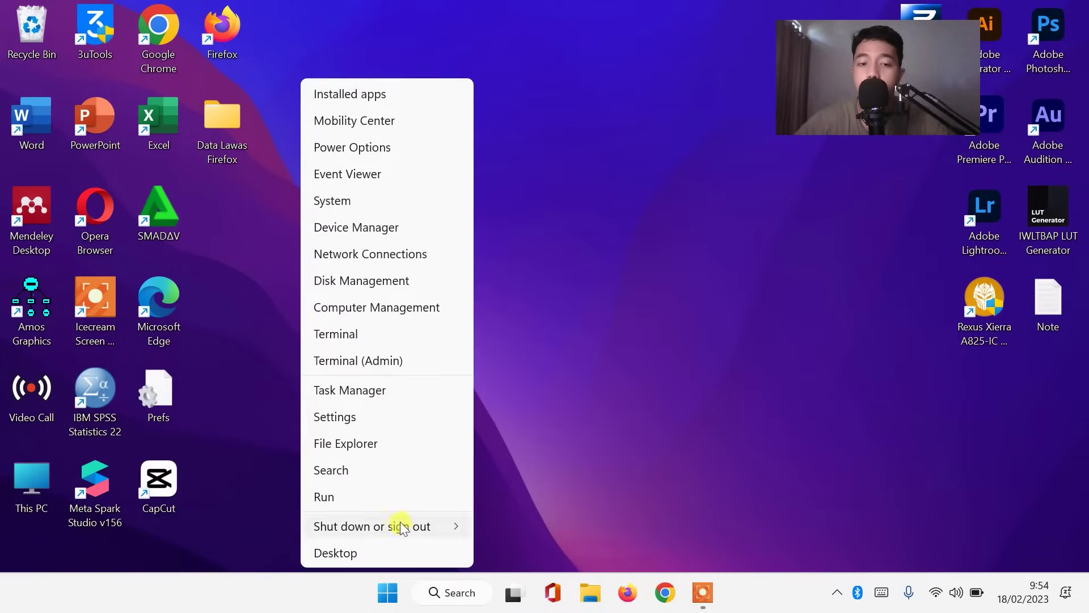
click(393, 502)
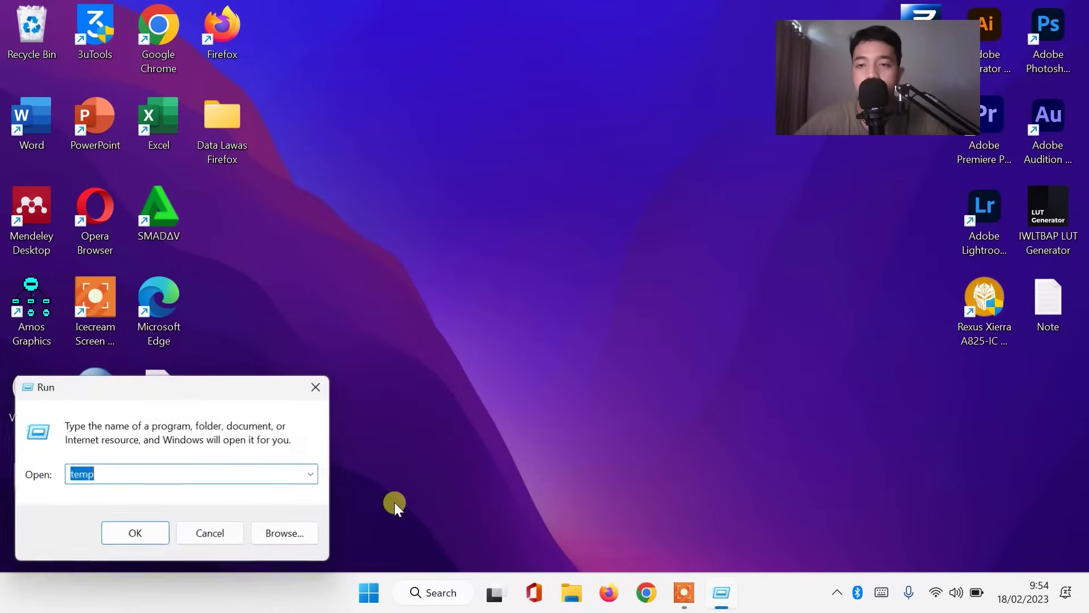
click(147, 478)
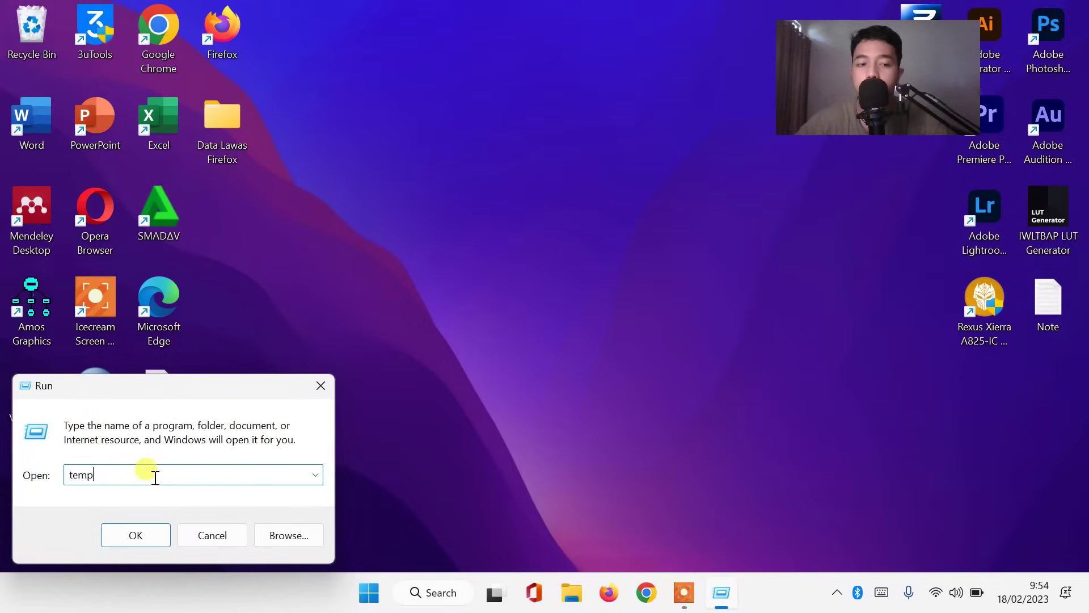
click(142, 533)
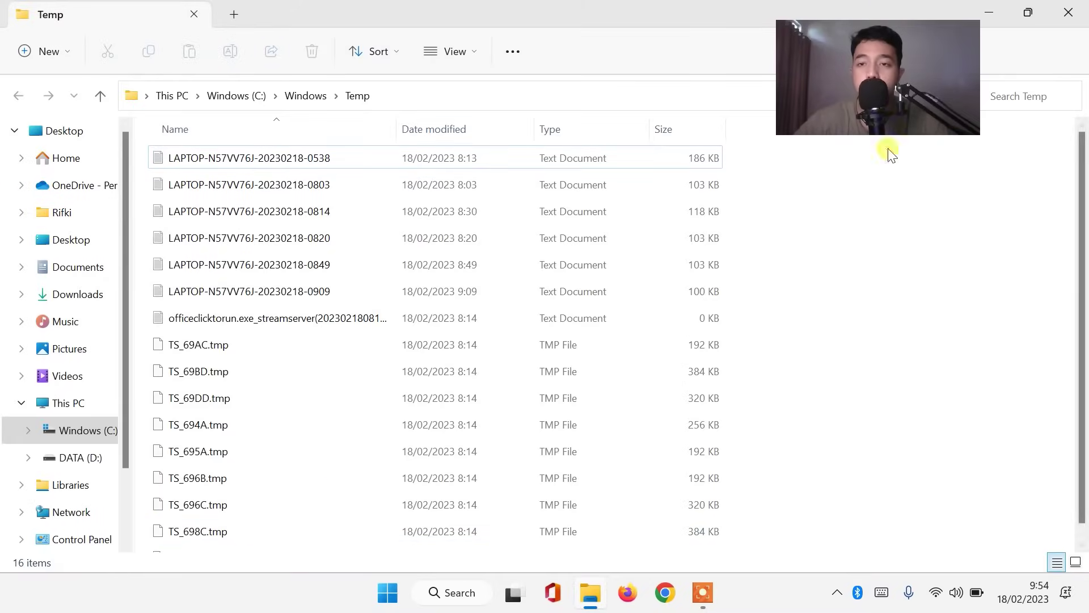
Step: Delete everything in the Windows Temp folder, skipping all files in use, and close the folder window
click(663, 243)
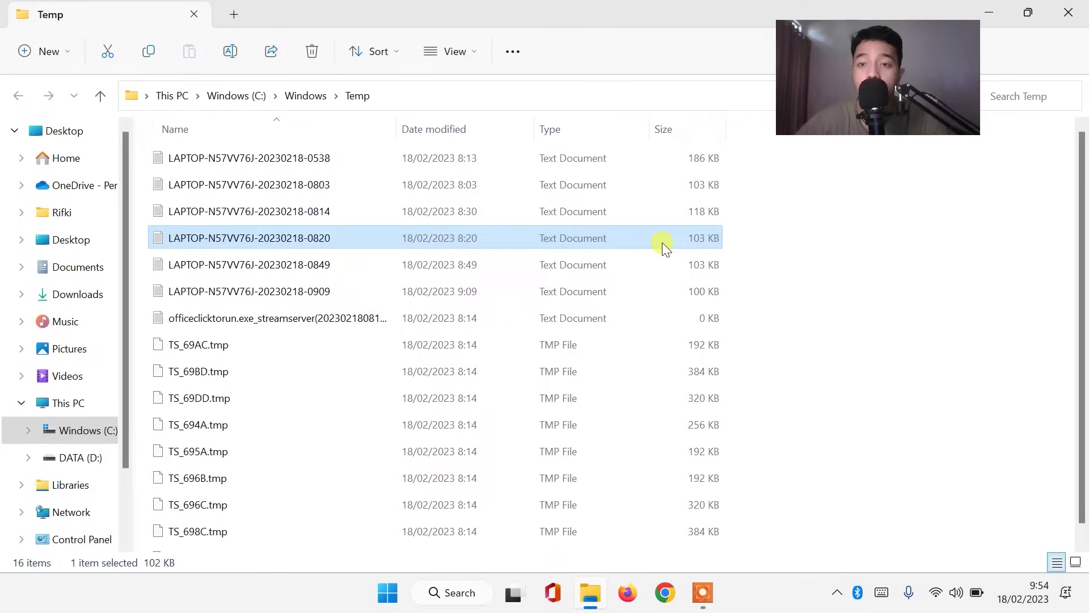
key(ctrl+a)
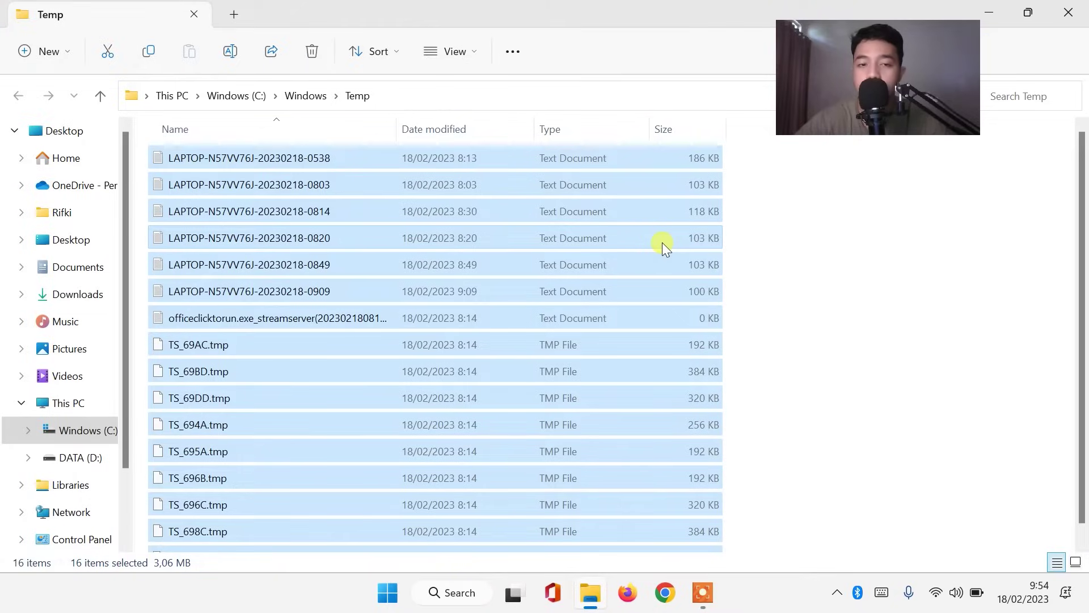
key(Delete)
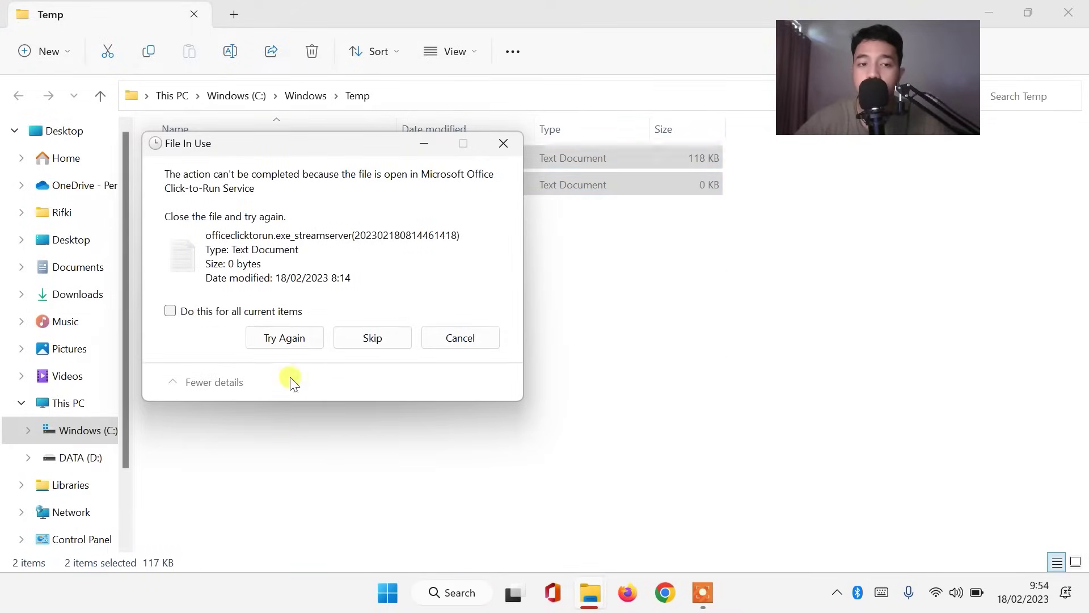
click(170, 312)
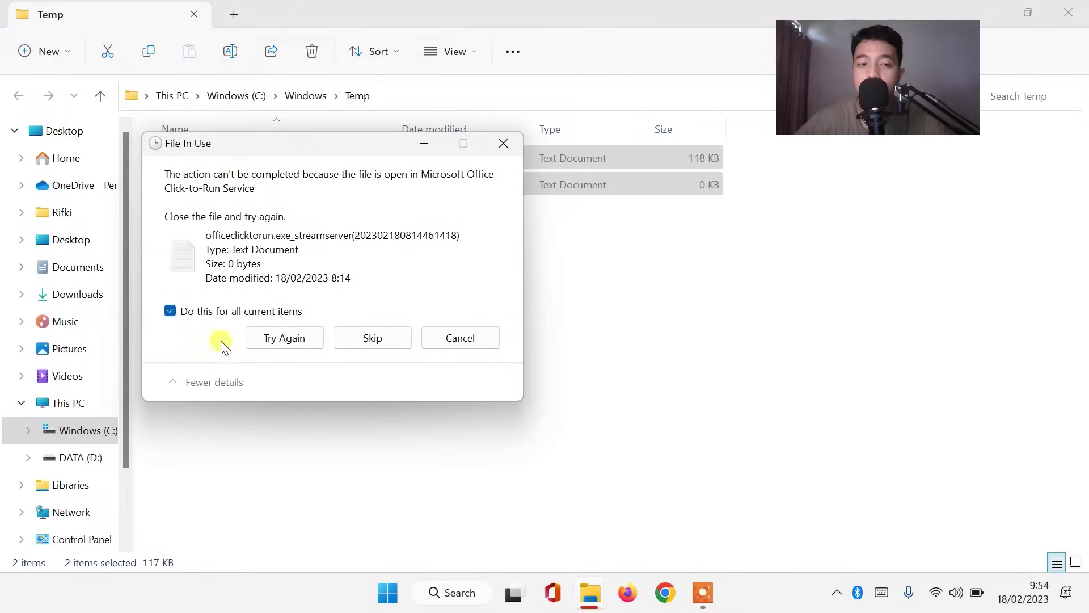
click(369, 339)
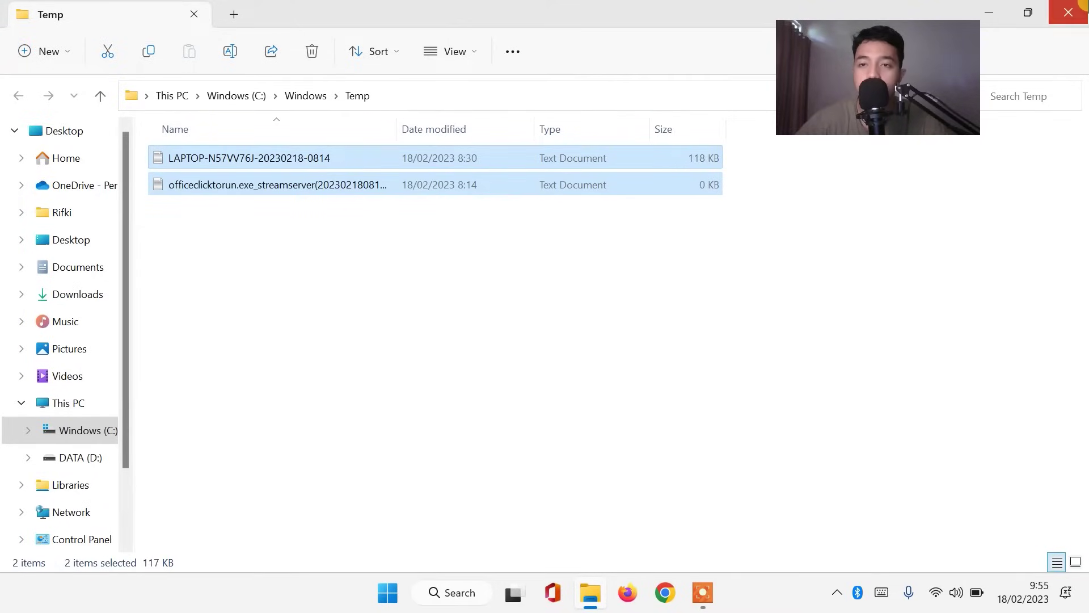
click(1069, 11)
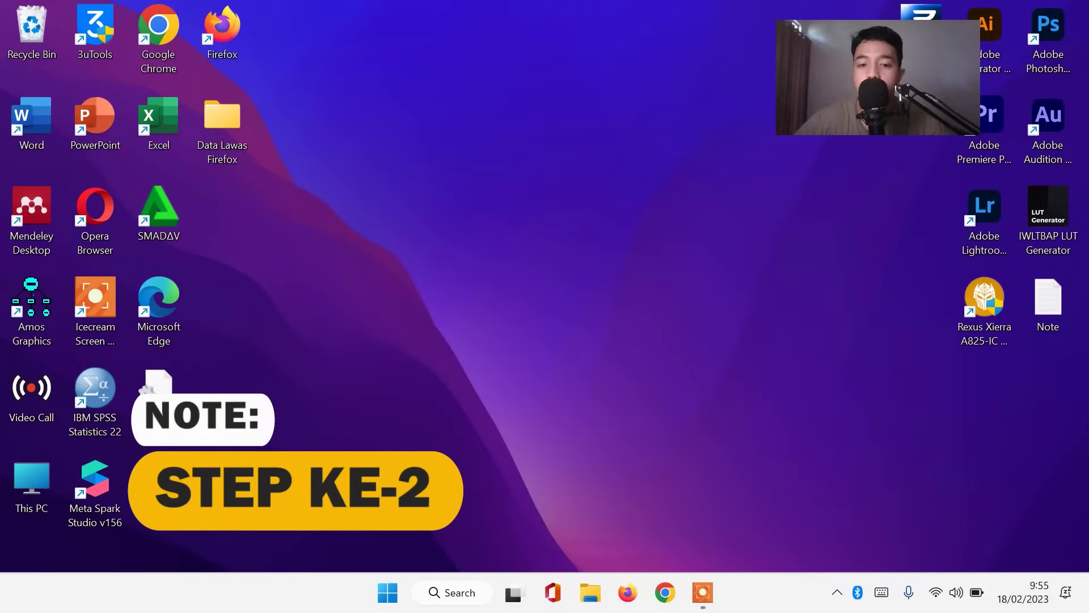
Step: Open the user profile's local temporary folder by running the command %temp%
right_click(390, 594)
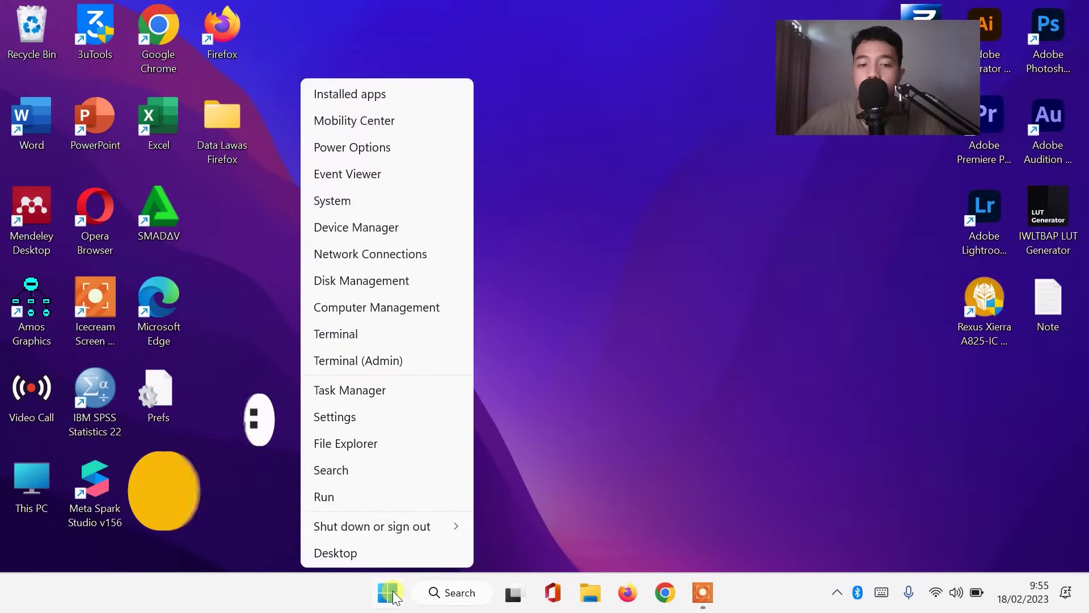
click(367, 498)
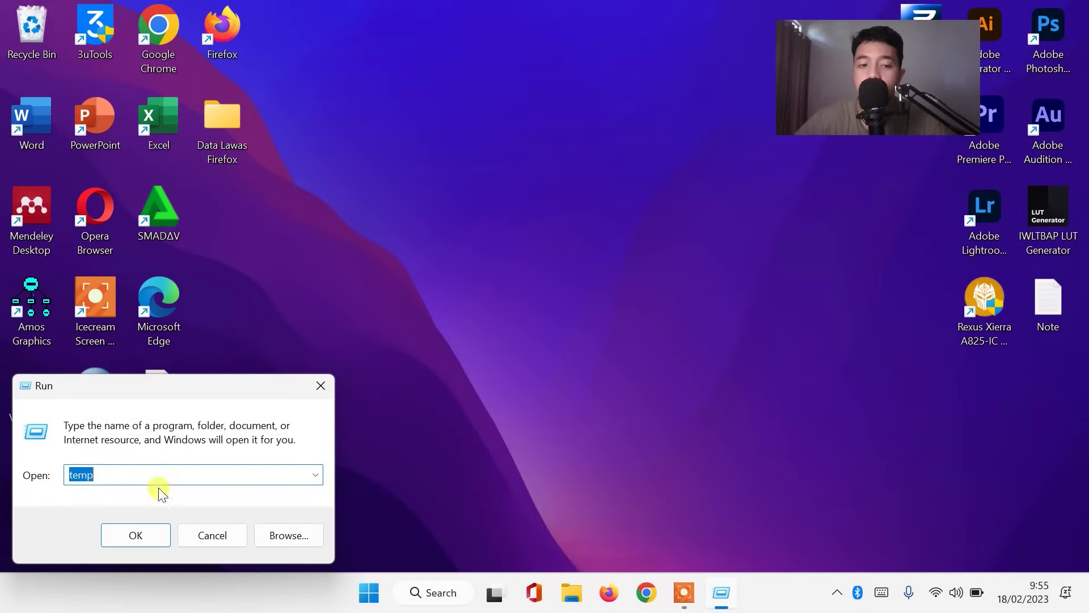
click(70, 476)
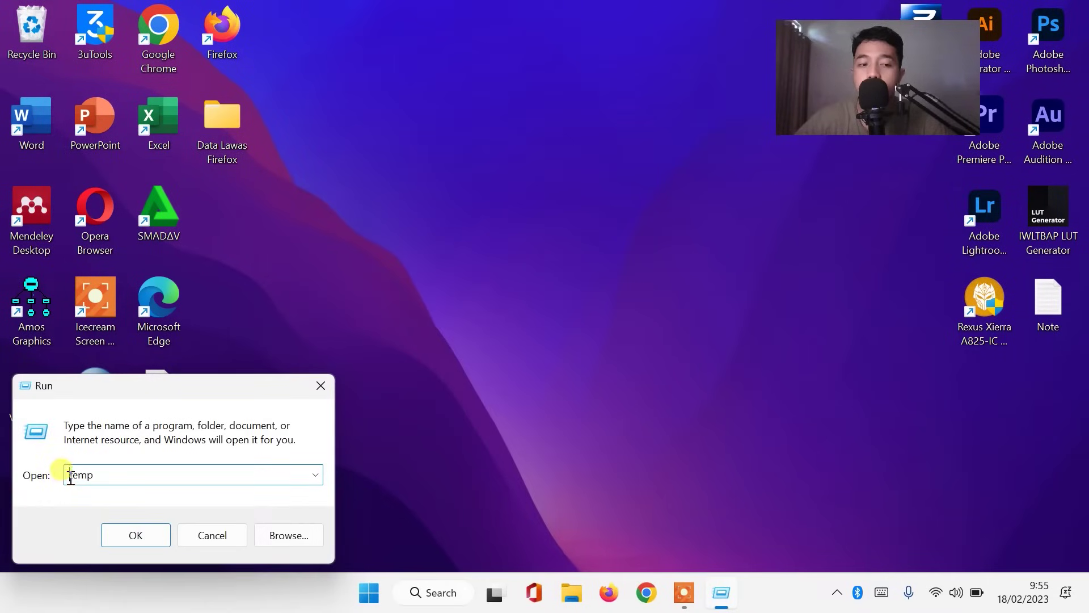
text(%temp)
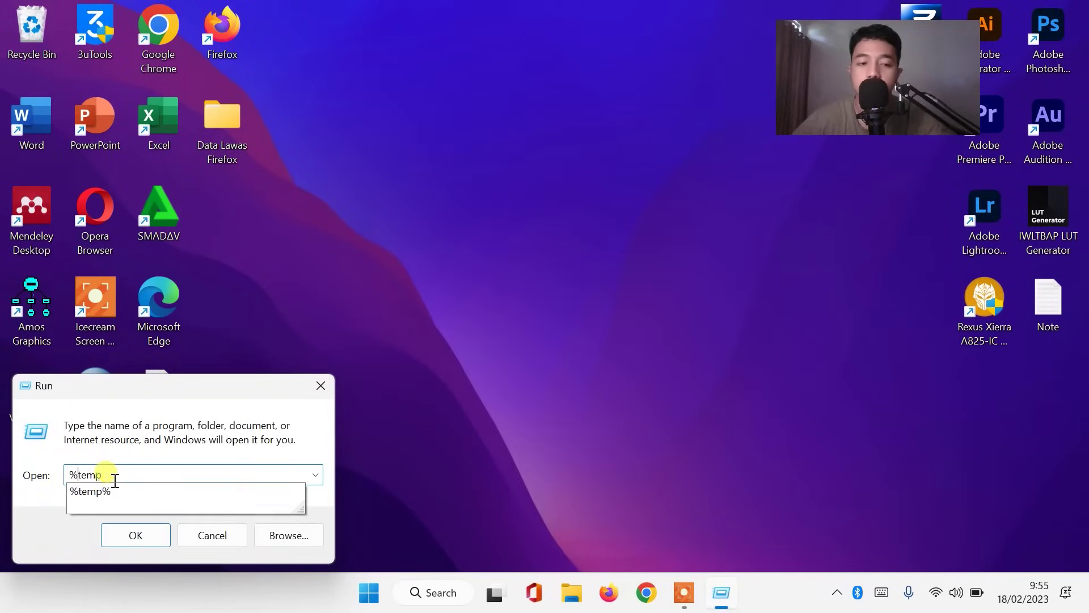
text(%)
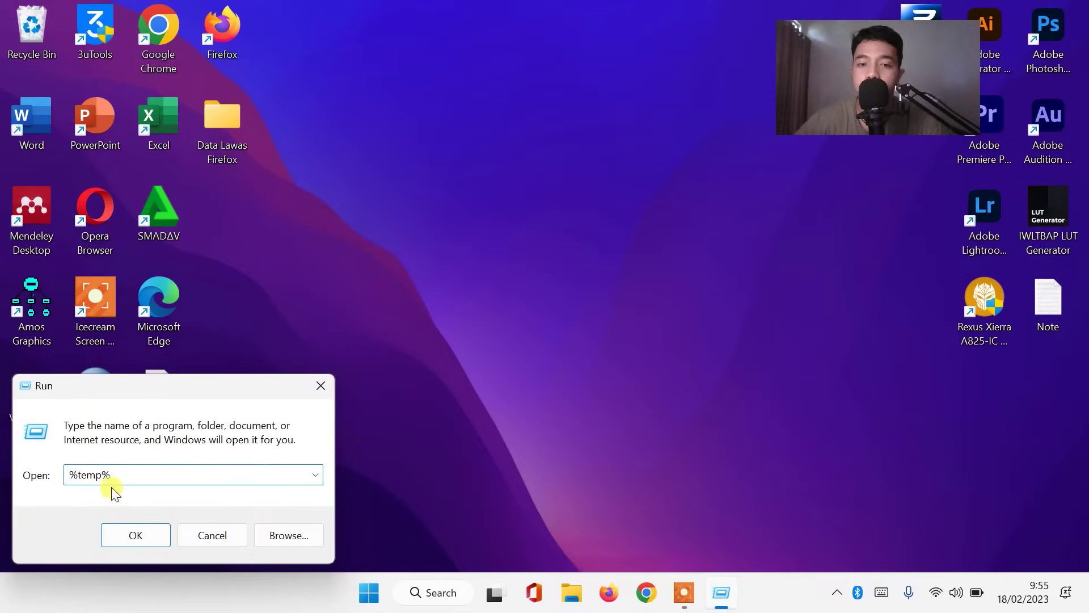
click(144, 540)
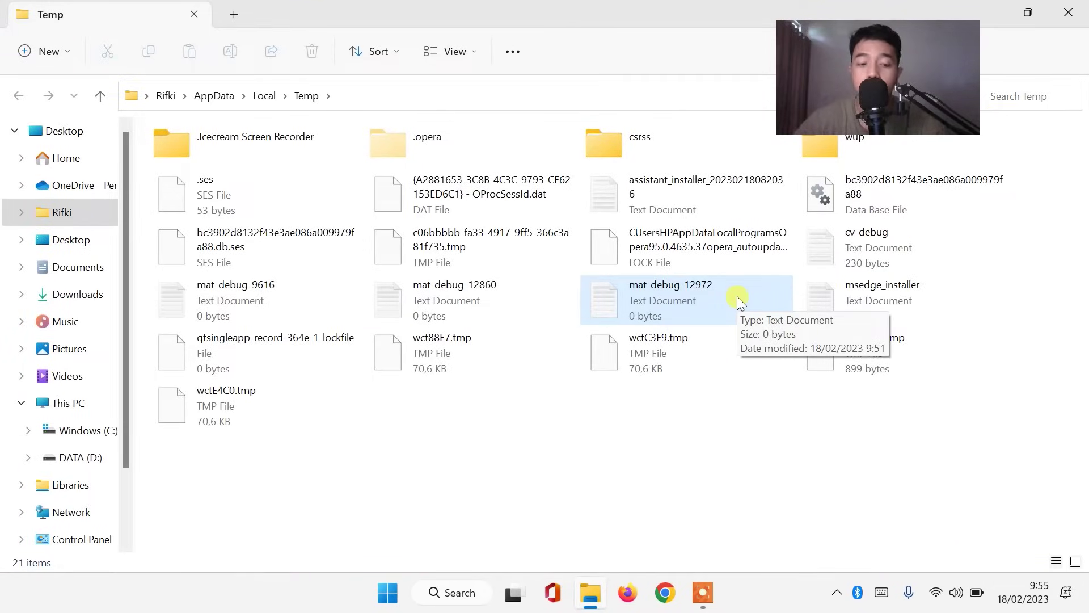
Step: Delete everything in the user's local Temp folder, skipping all files in use, and close the folder window
key(ctrl+a)
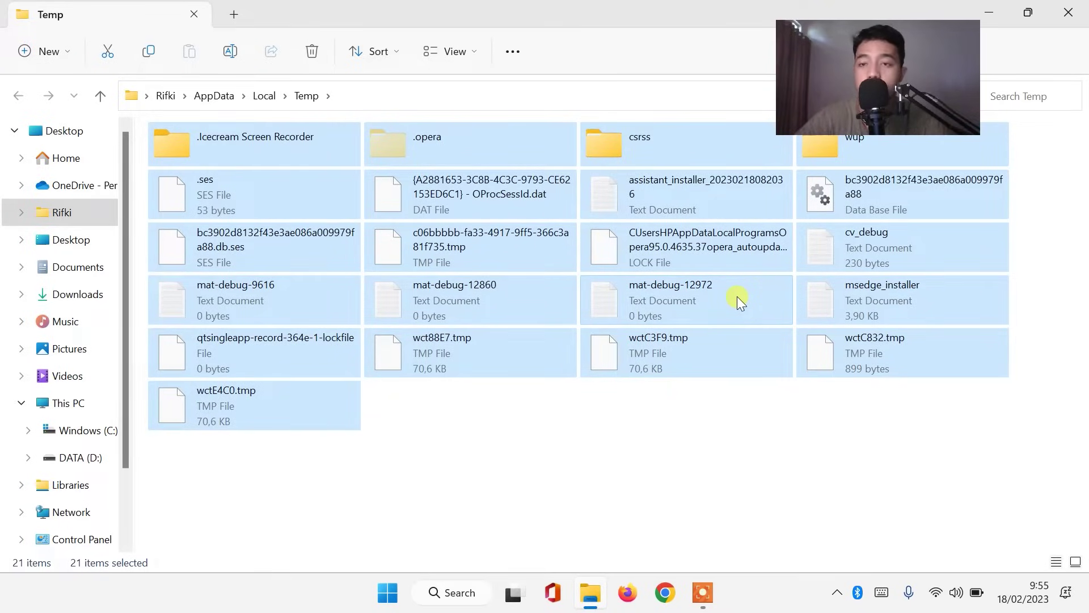
key(Delete)
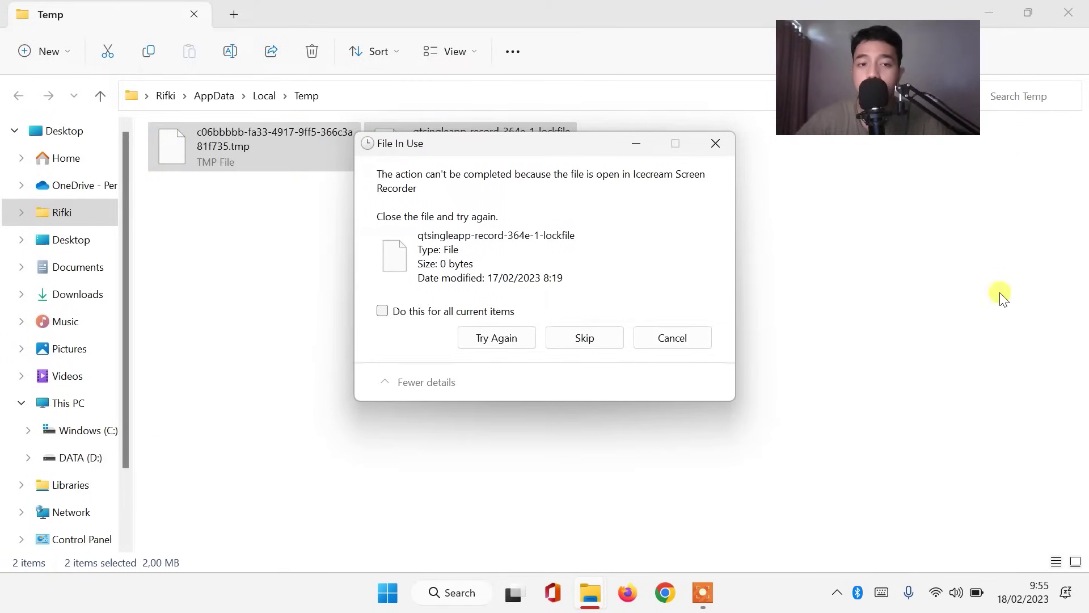
click(385, 312)
click(576, 339)
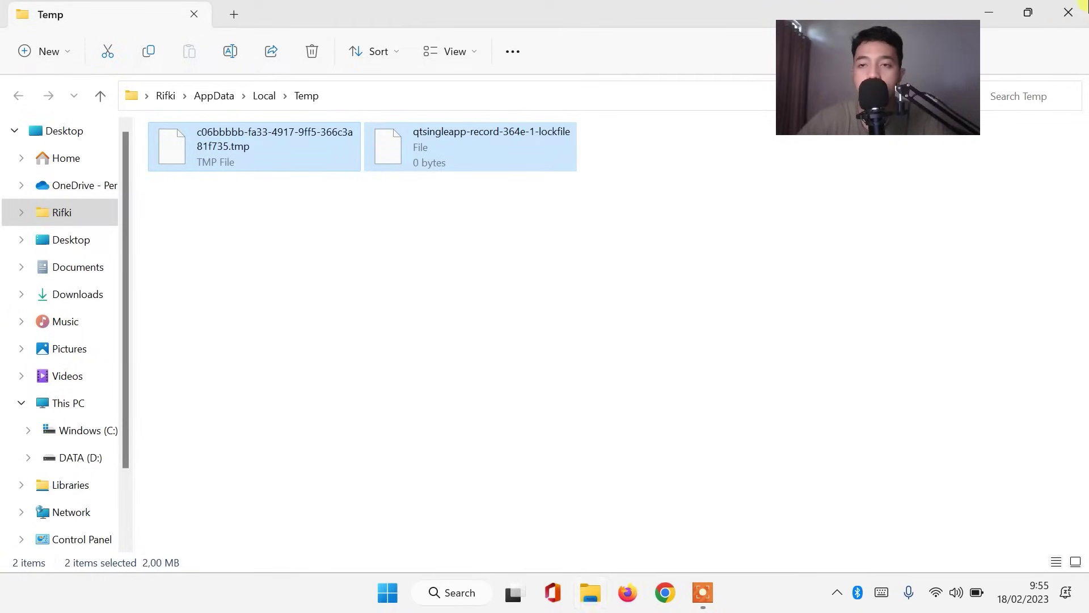
click(1084, 3)
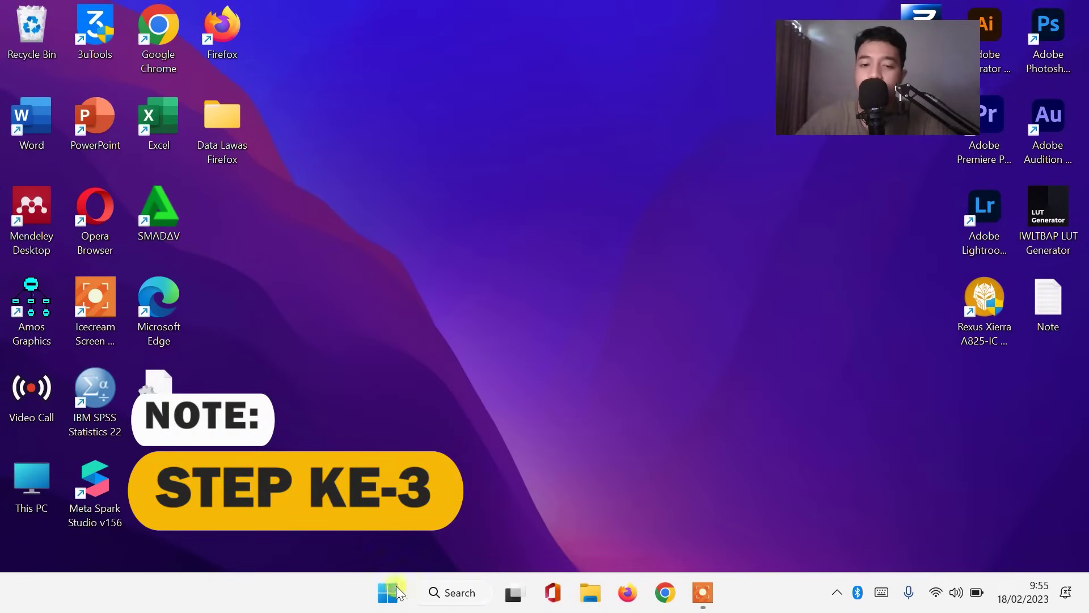
Step: Open the Windows Prefetch folder by running the command prefetch, and grant permanent access to it
right_click(390, 606)
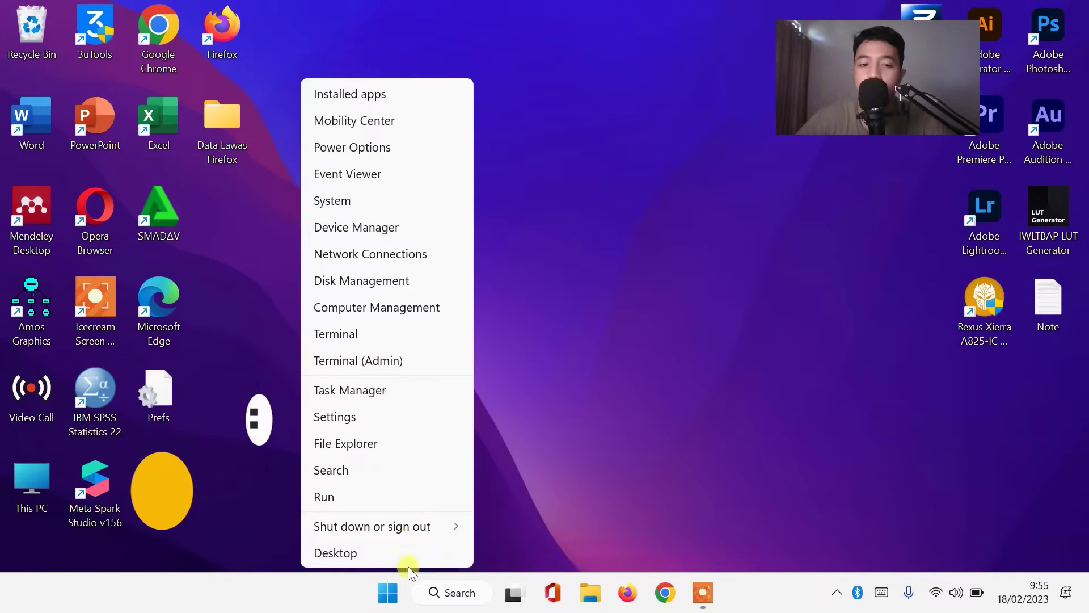
click(386, 489)
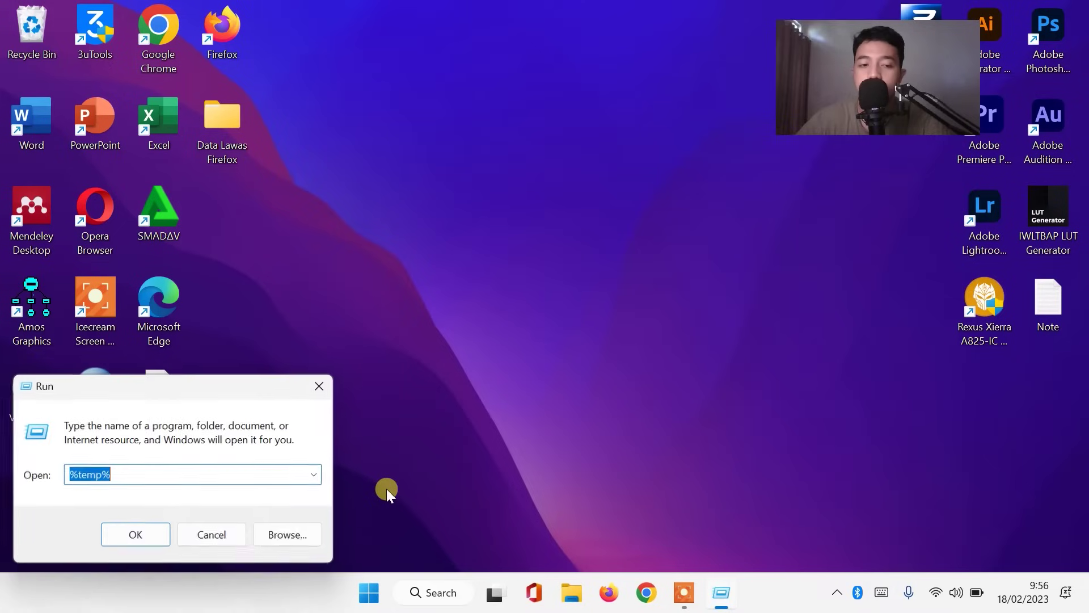
text(p)
click(202, 489)
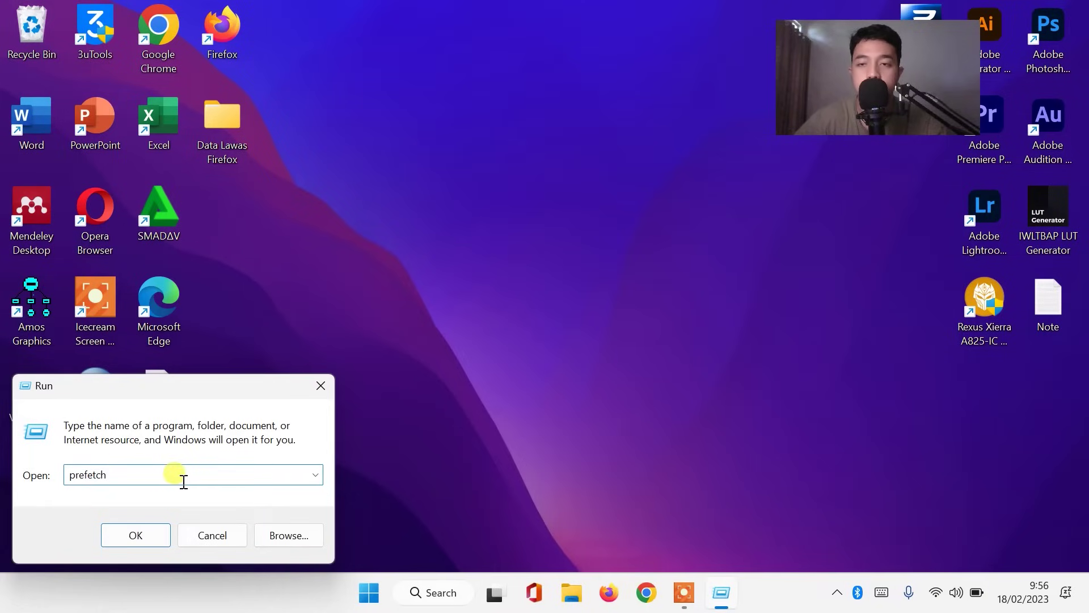
click(151, 537)
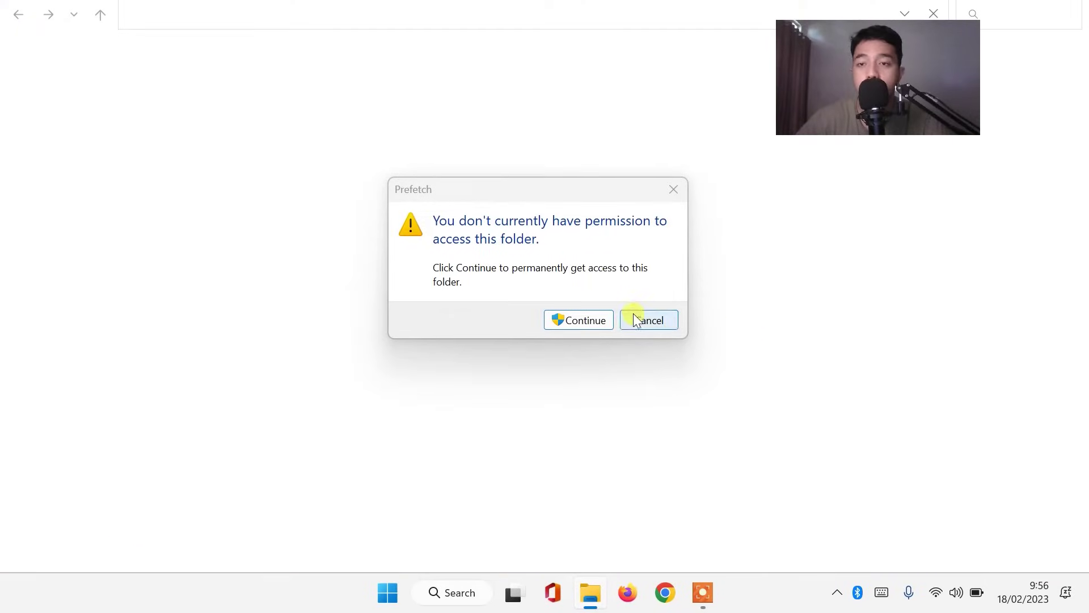
click(598, 321)
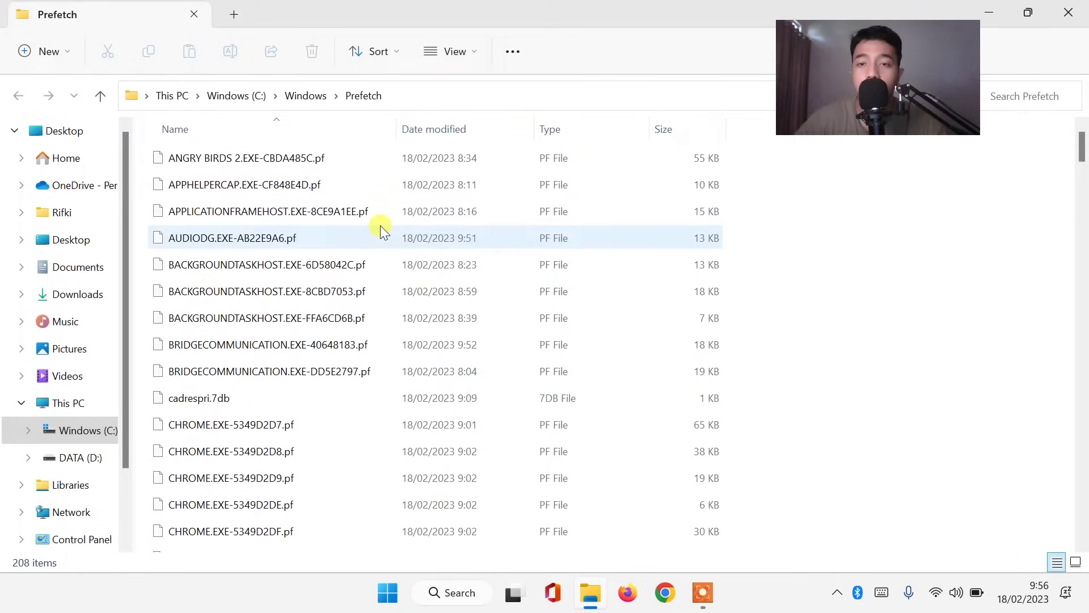
Step: Delete everything in the Prefetch folder, skipping all files in use, and close the folder window
key(ctrl+a)
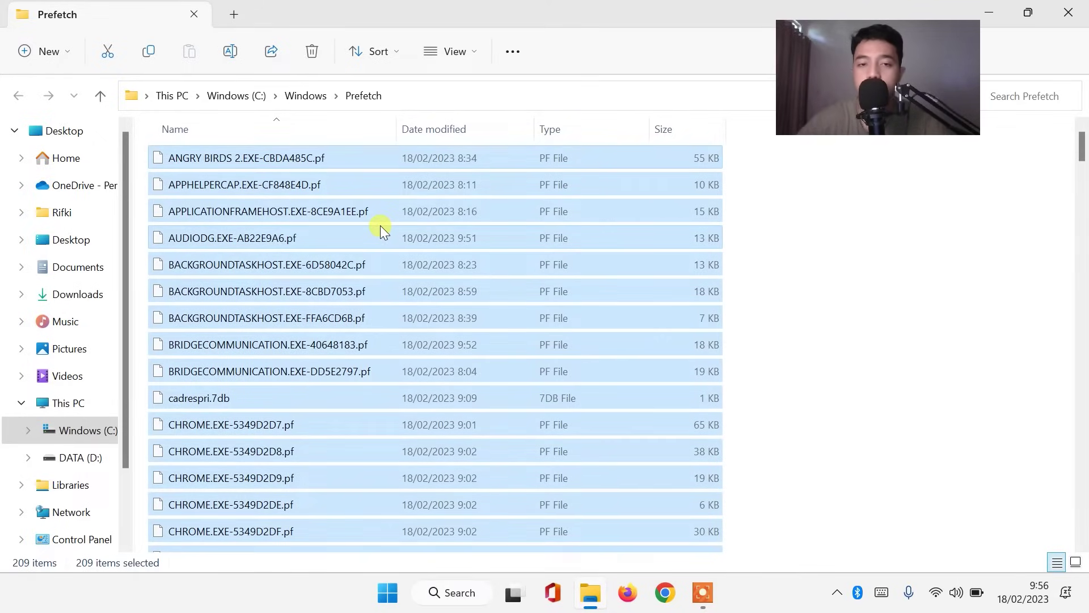
key(Delete)
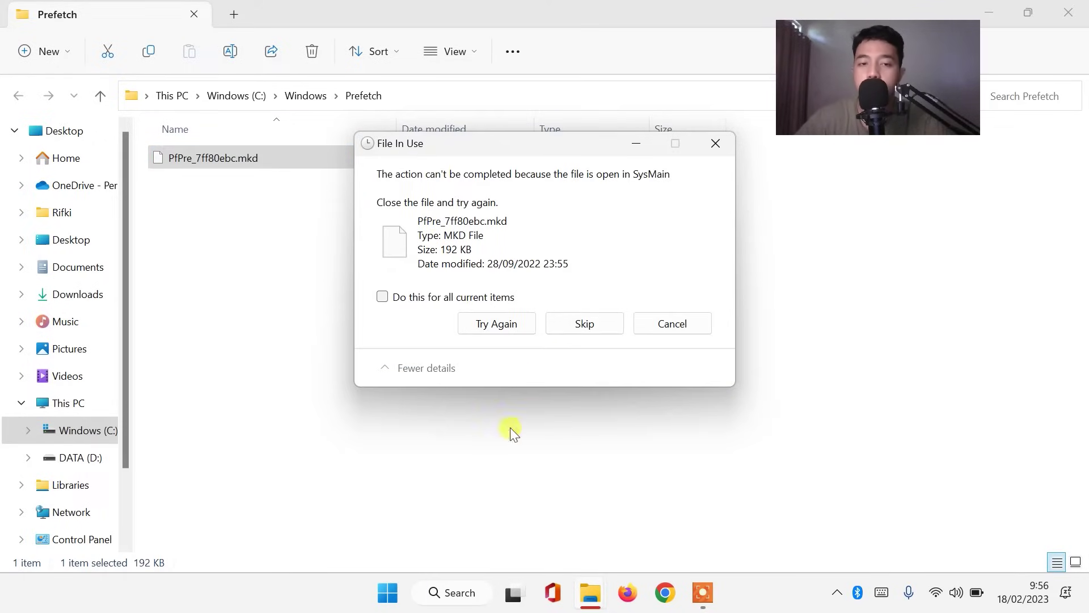
click(383, 298)
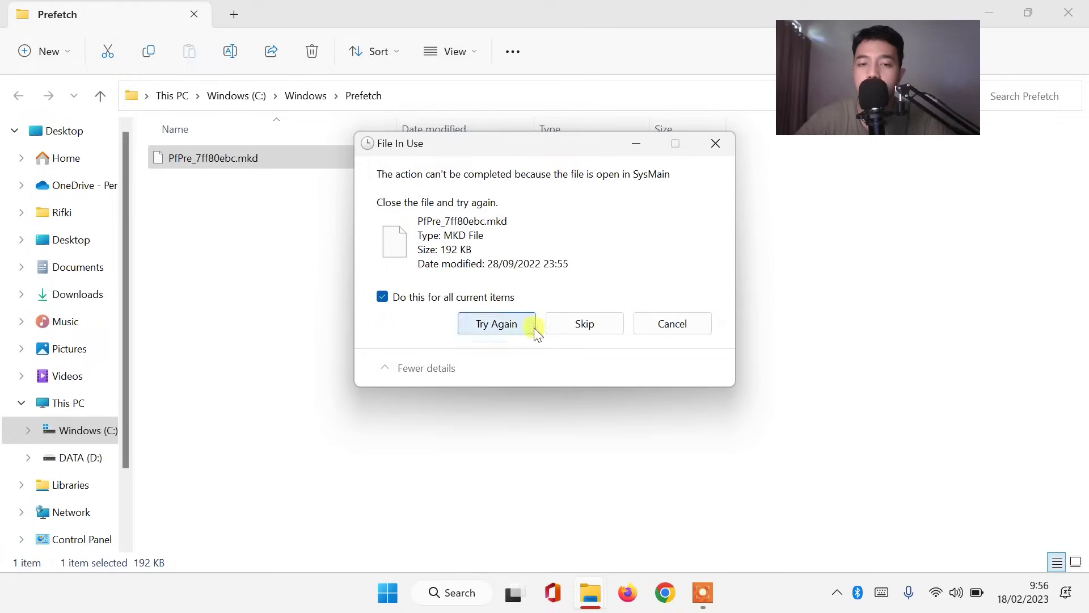
click(567, 320)
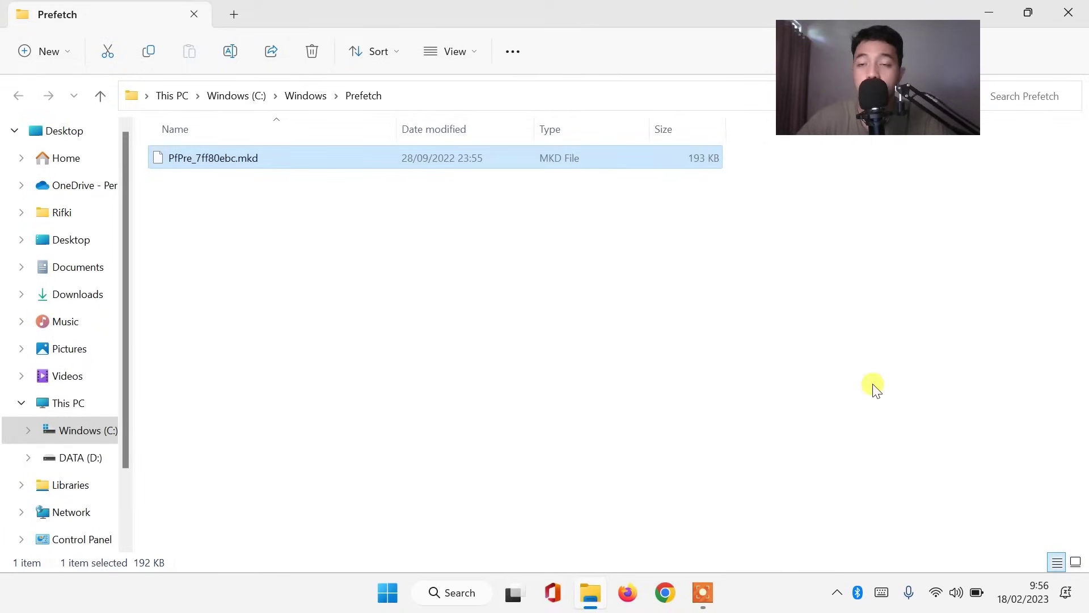
click(1074, 8)
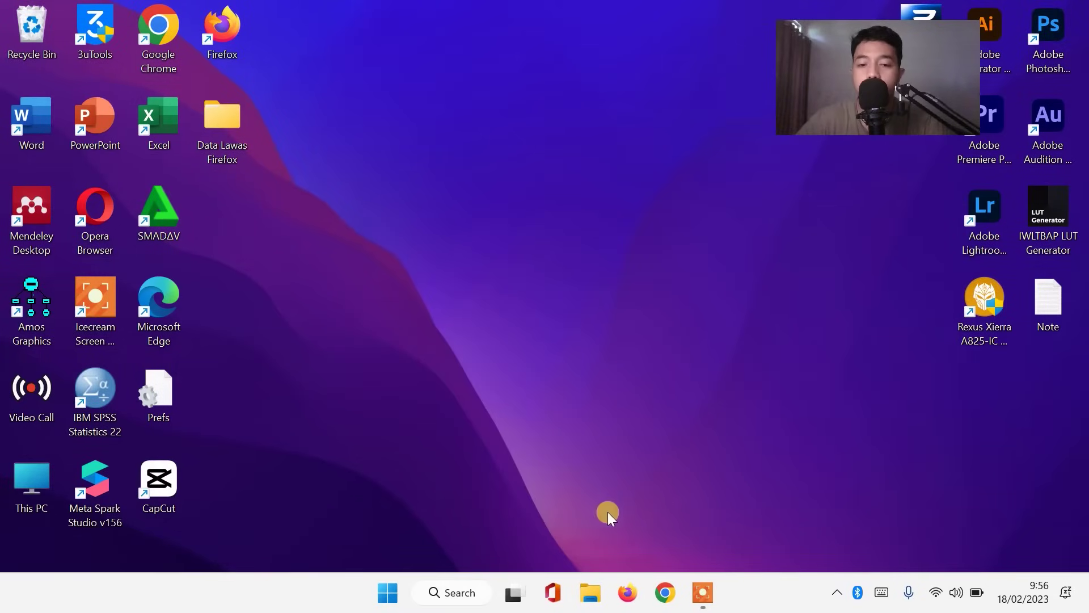
Step: Open the Download folder inside C:\Windows\SoftwareDistribution in File Explorer
click(590, 593)
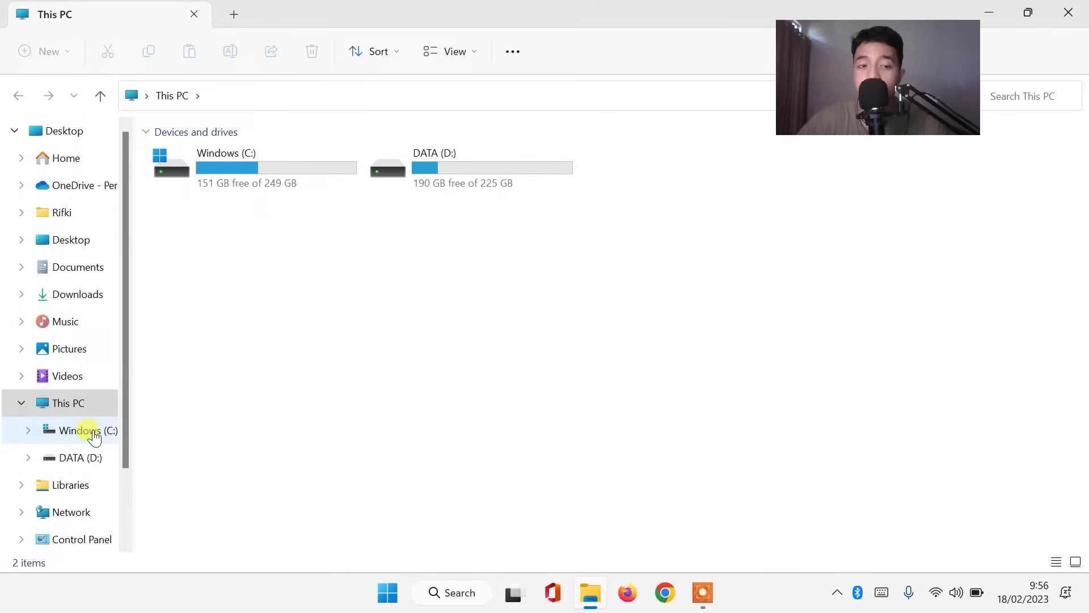
click(94, 435)
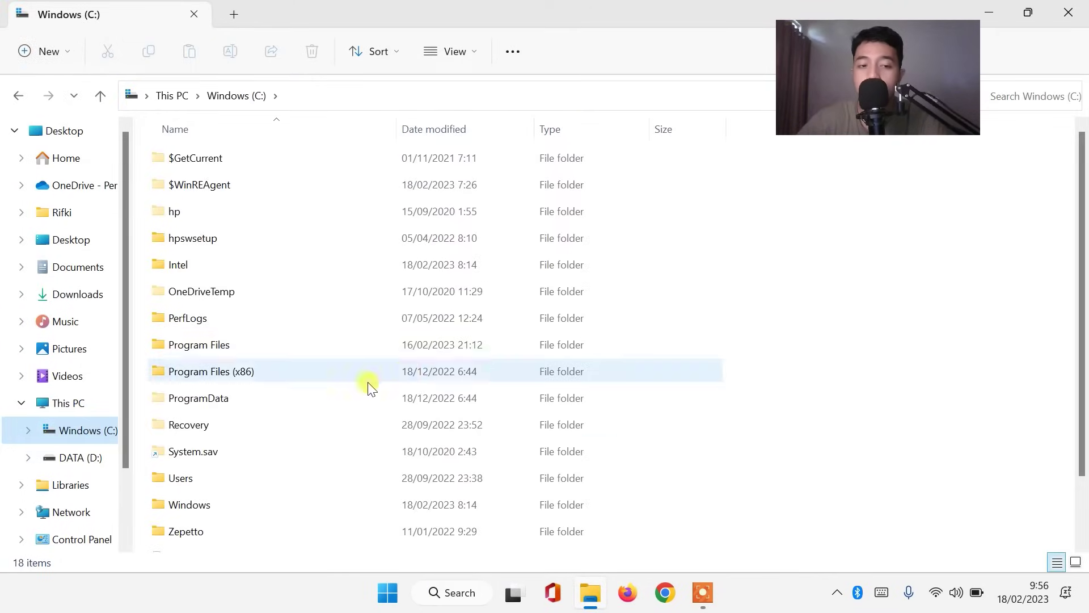
double_click(212, 513)
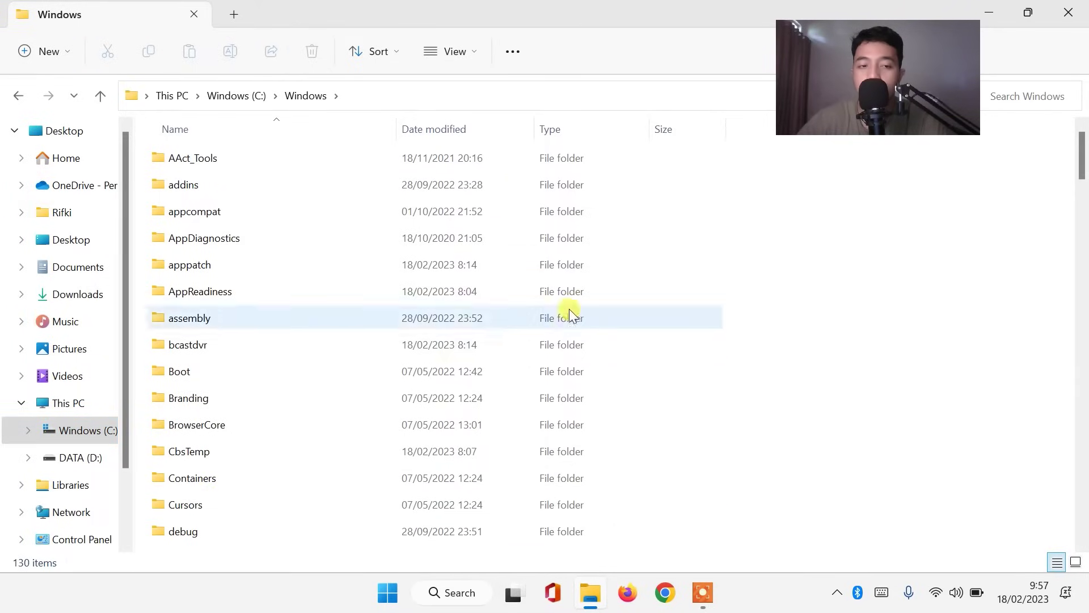
scroll(226, 346, down, 1)
scroll(226, 375, down, 15)
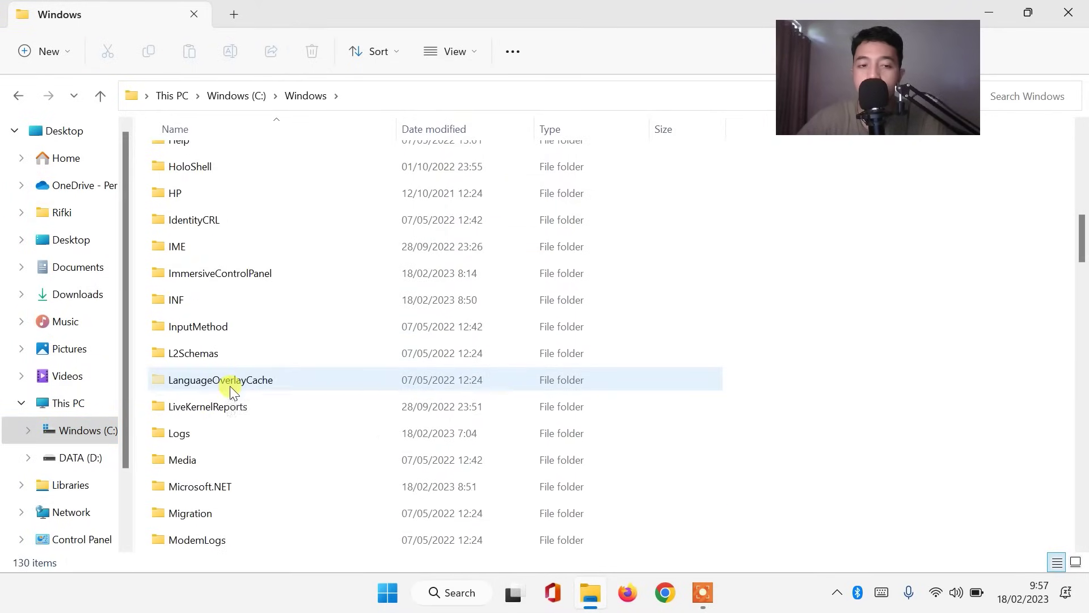
scroll(229, 384, down, 4)
click(282, 356)
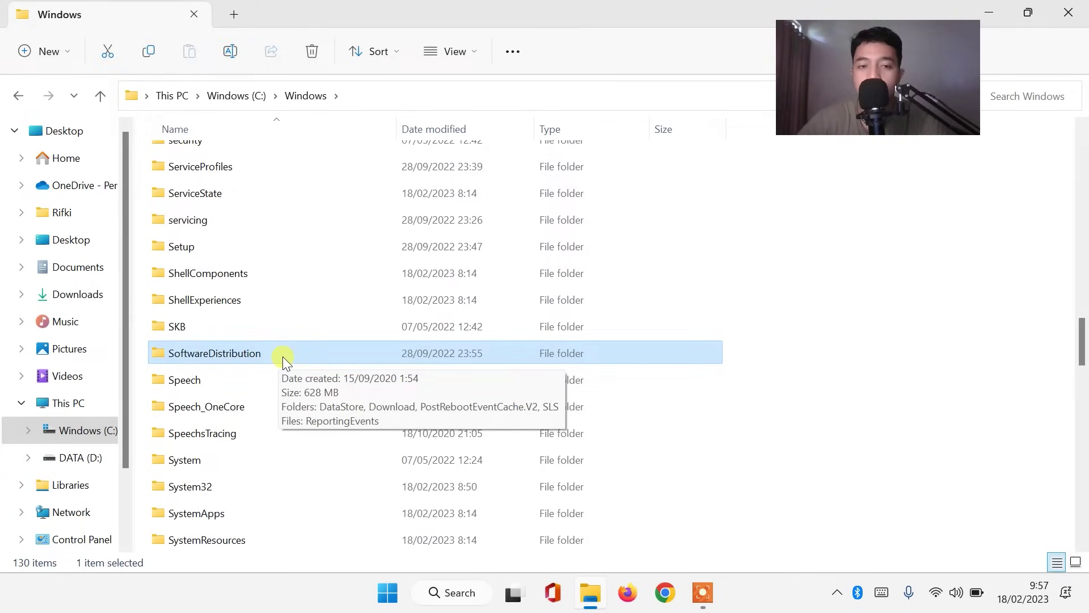
double_click(282, 357)
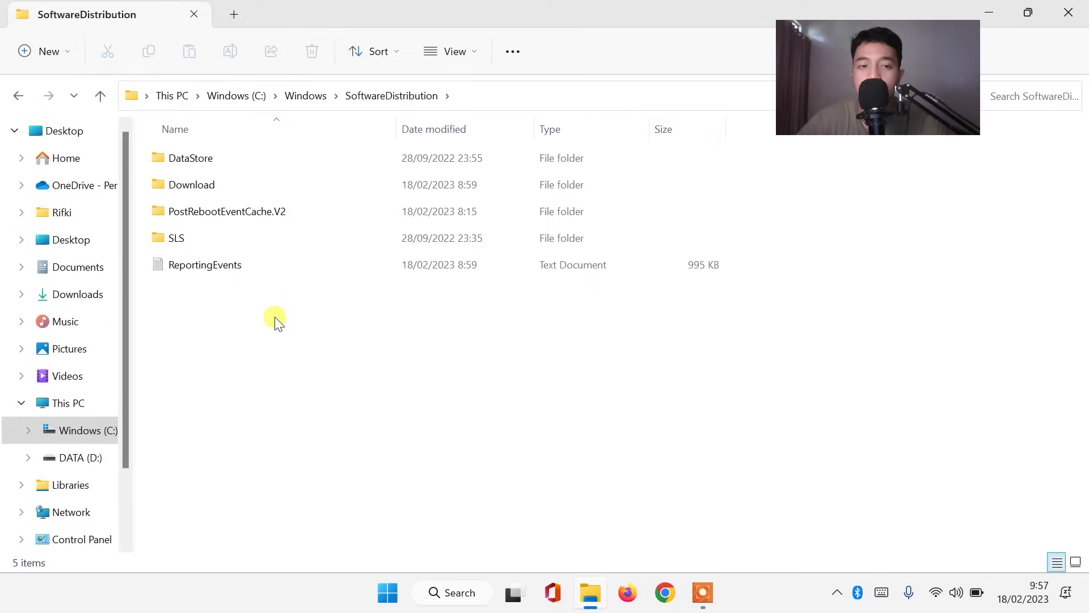
double_click(226, 187)
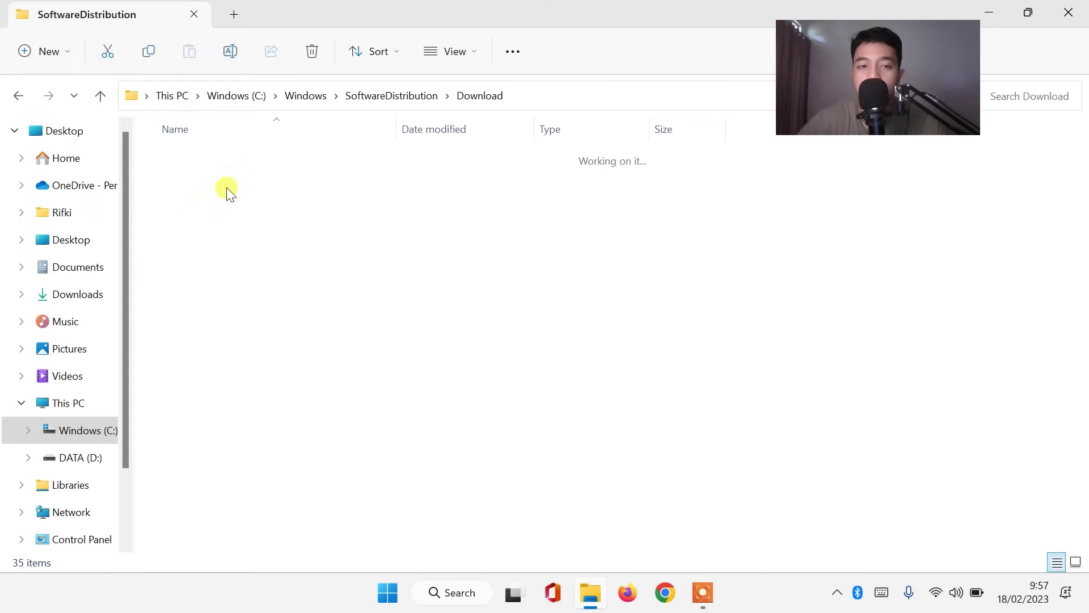
Step: Delete everything in the SoftwareDistribution Download folder, granting administrator permission for all items, and close the folder window
click(267, 285)
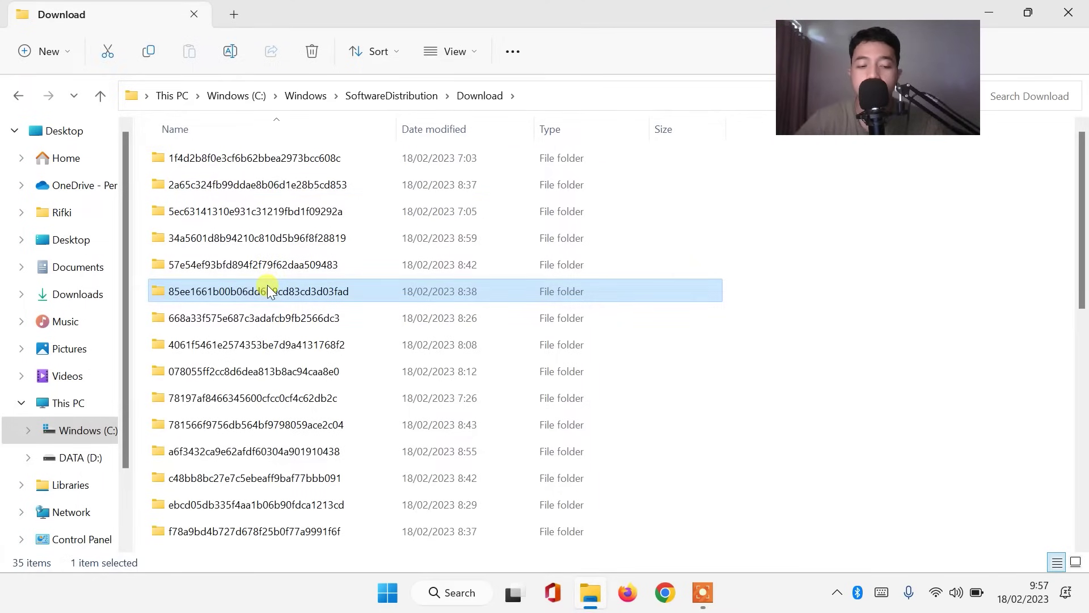
key(ctrl+a)
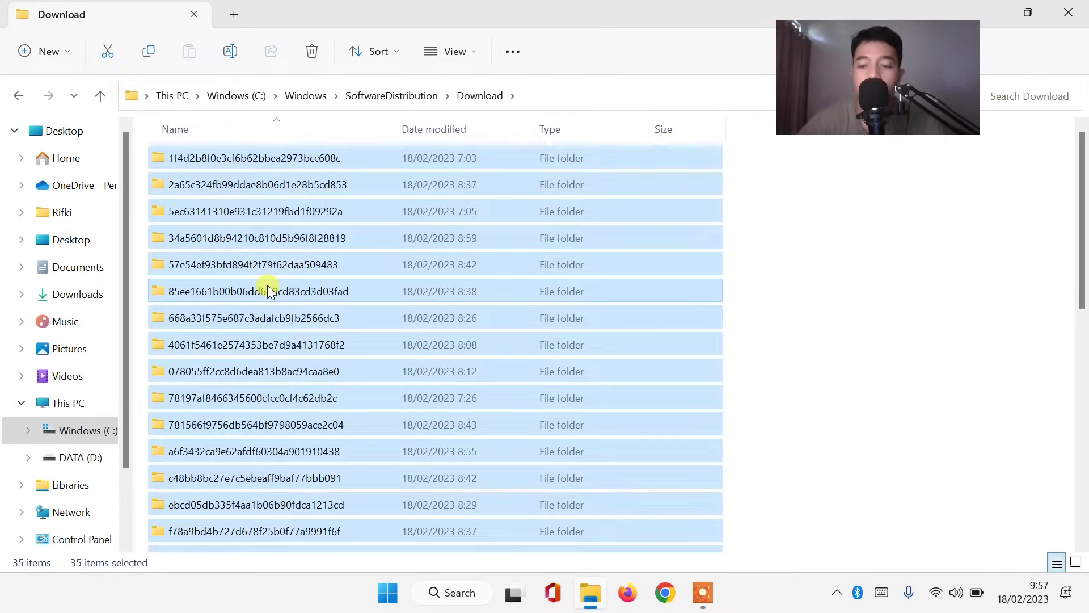
key(Delete)
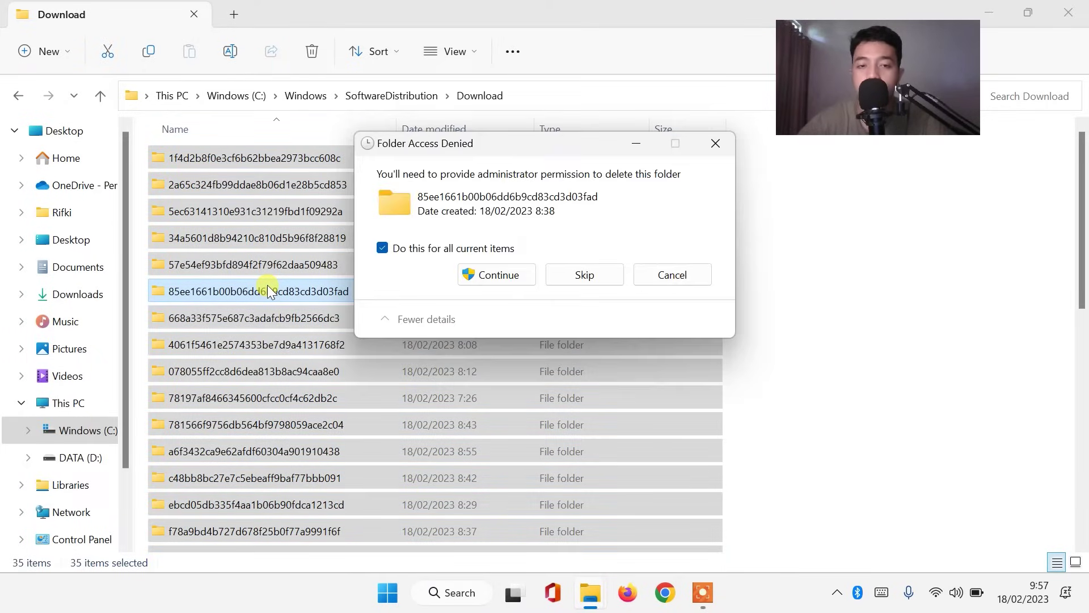
click(508, 275)
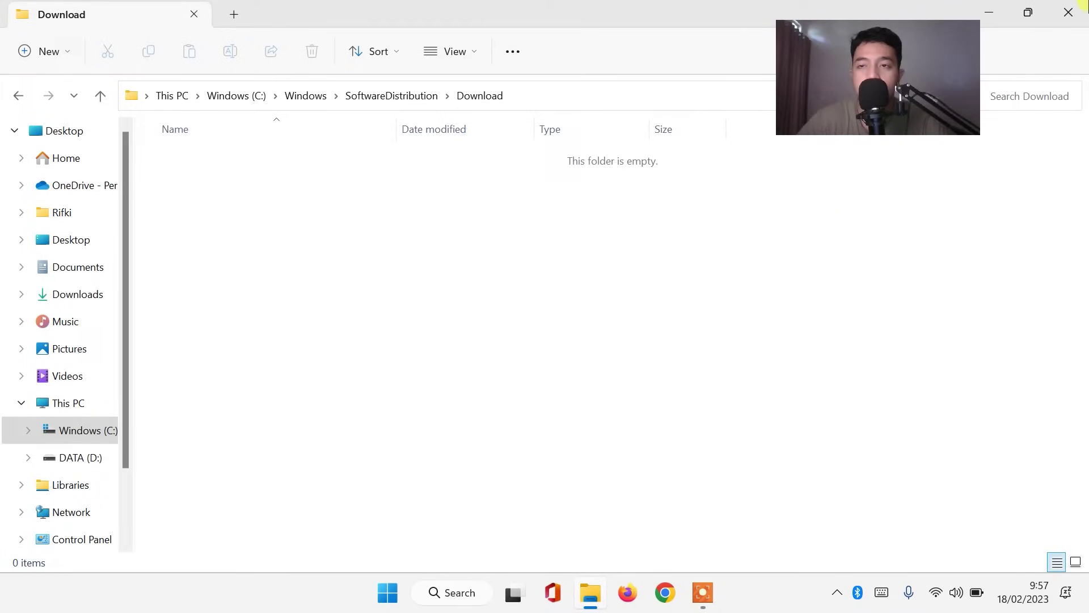
click(1068, 12)
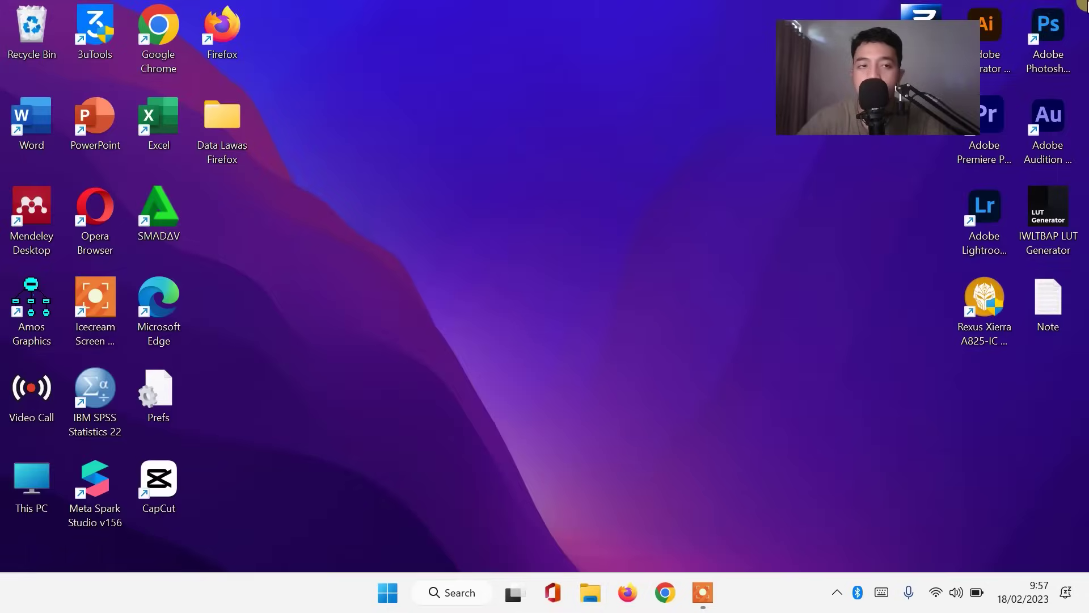
Step: Empty the Recycle Bin, permanently deleting all items in it
right_click(33, 17)
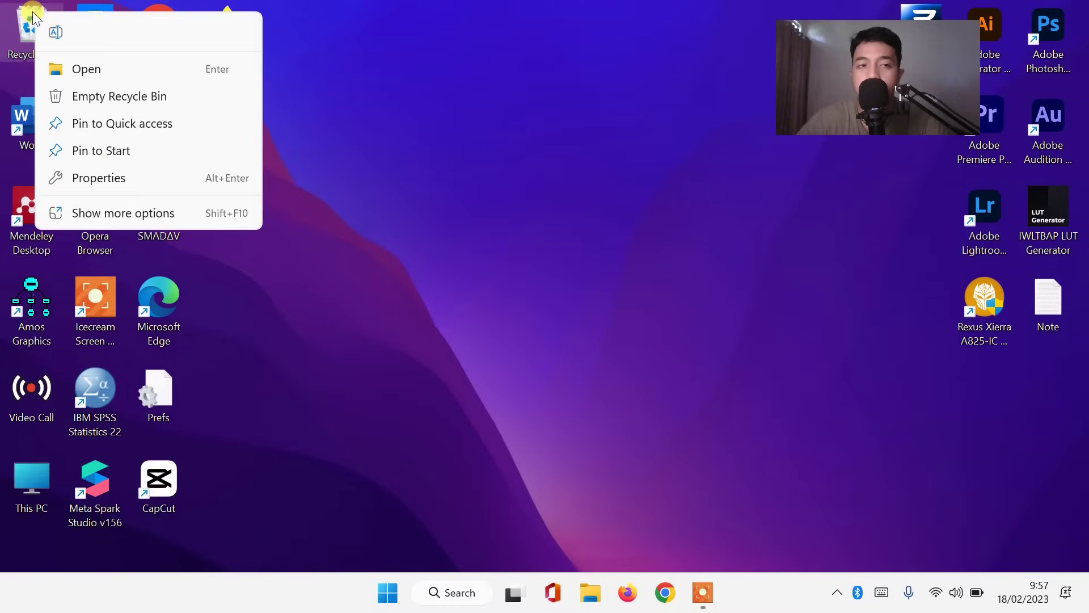
click(95, 95)
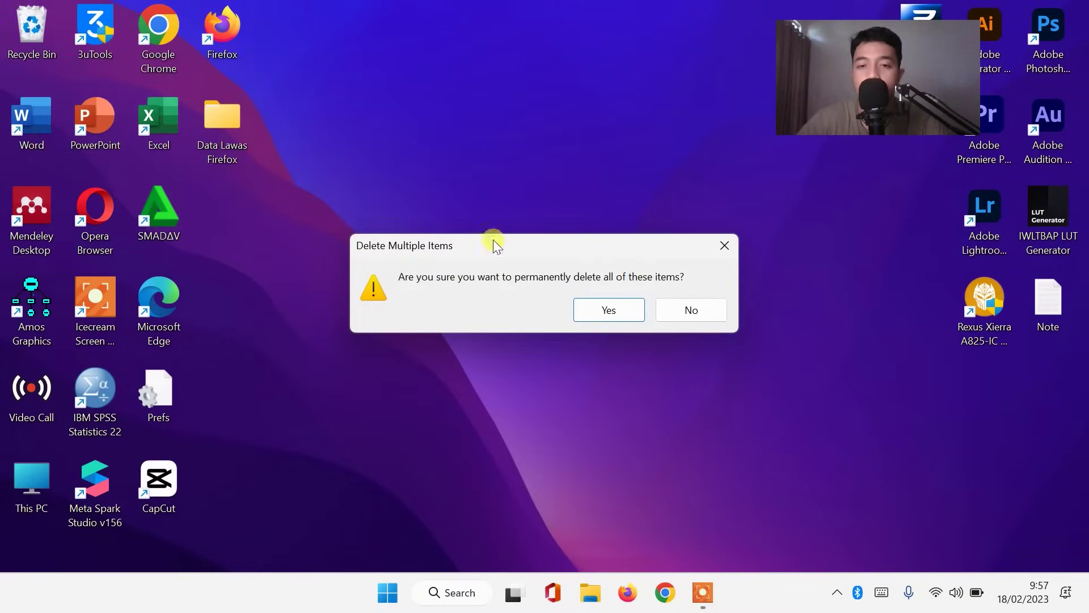
click(616, 309)
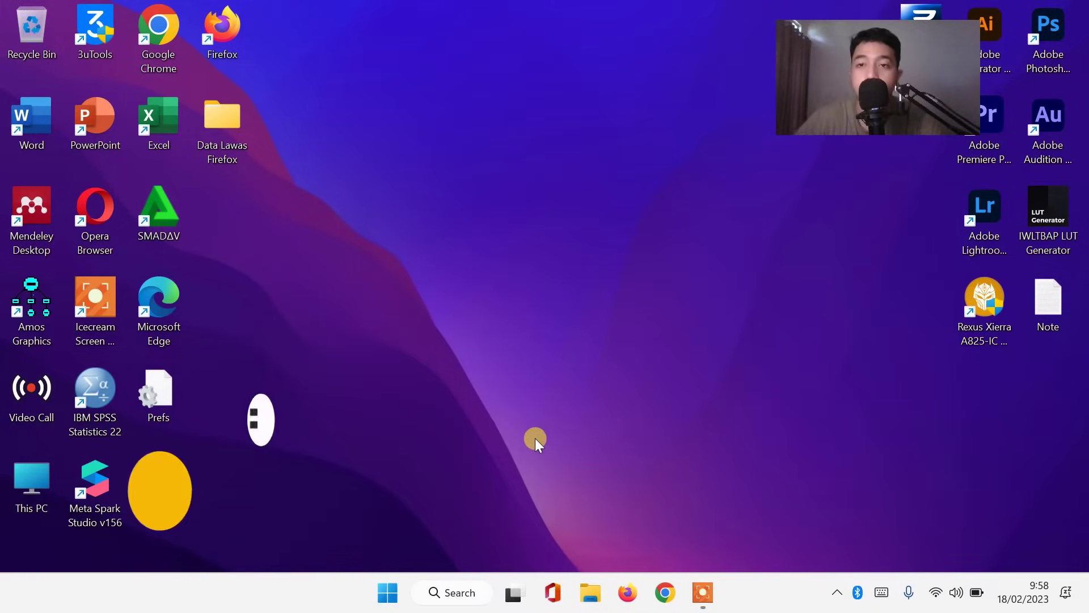
Step: Open Computer Management and expand the Windows Logs under Event Viewer
right_click(390, 593)
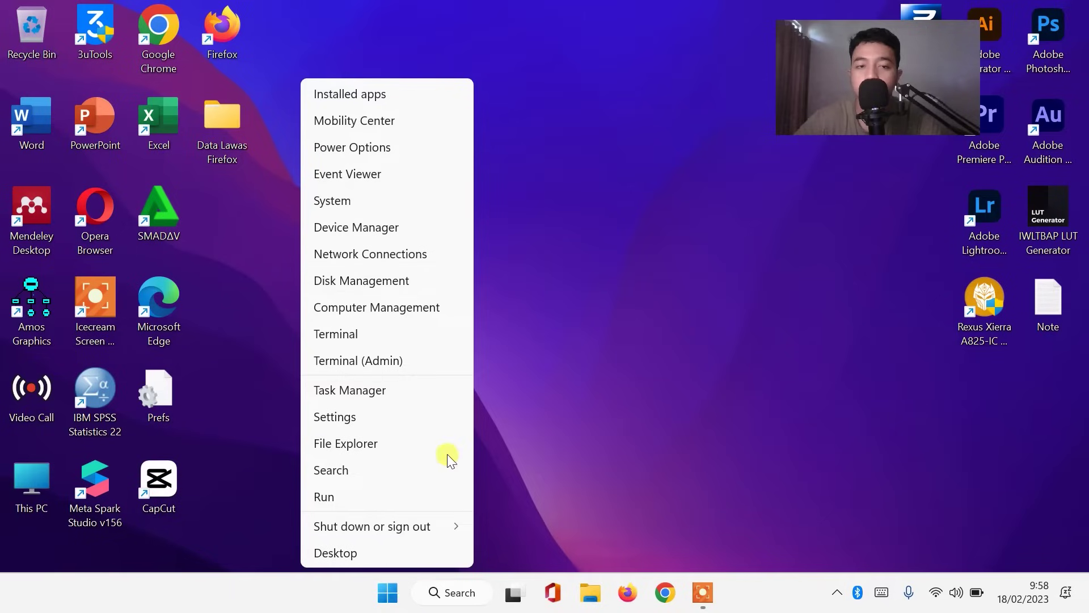
click(420, 309)
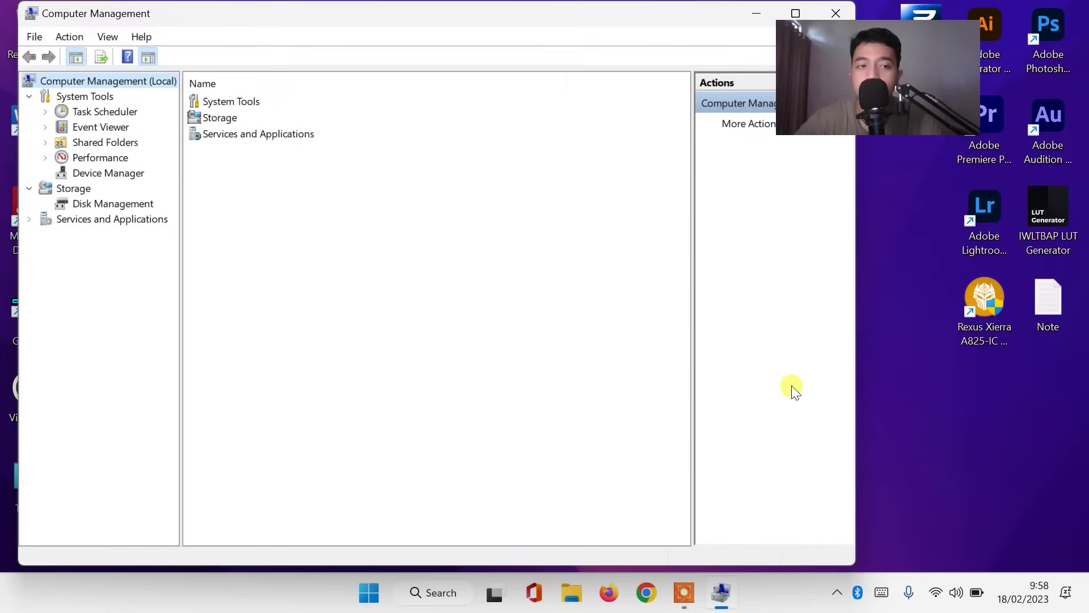
click(45, 128)
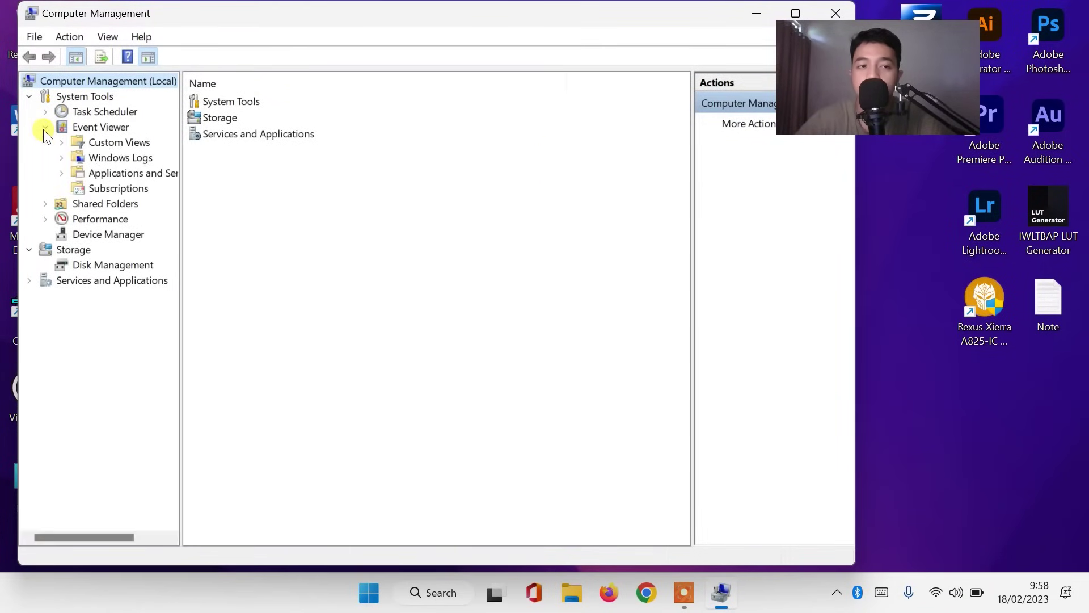
click(63, 157)
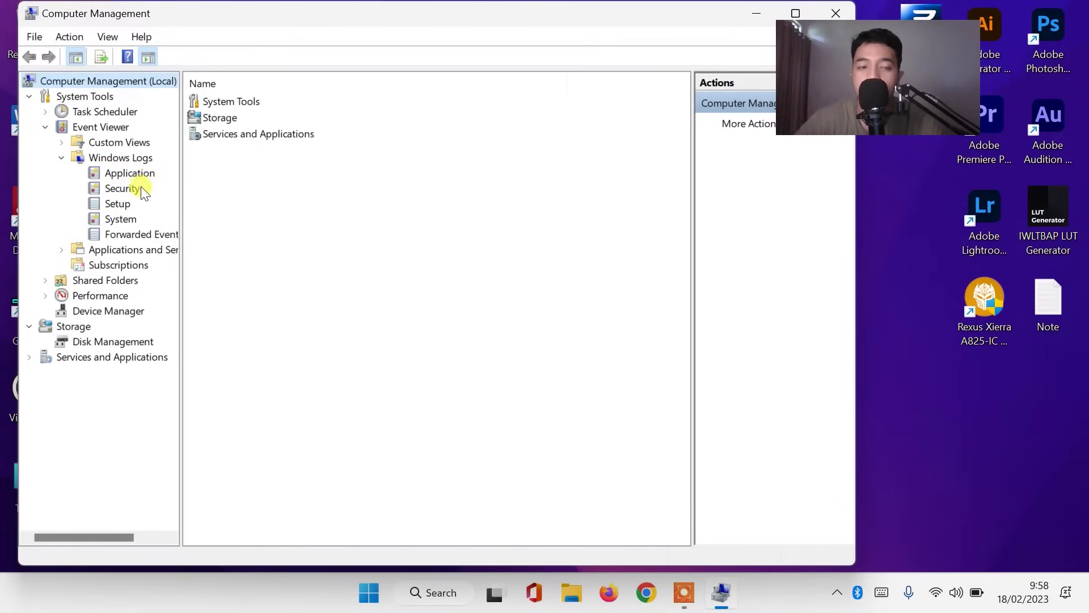
Step: Clear the Application and Security logs under Windows Logs without saving their contents
click(134, 172)
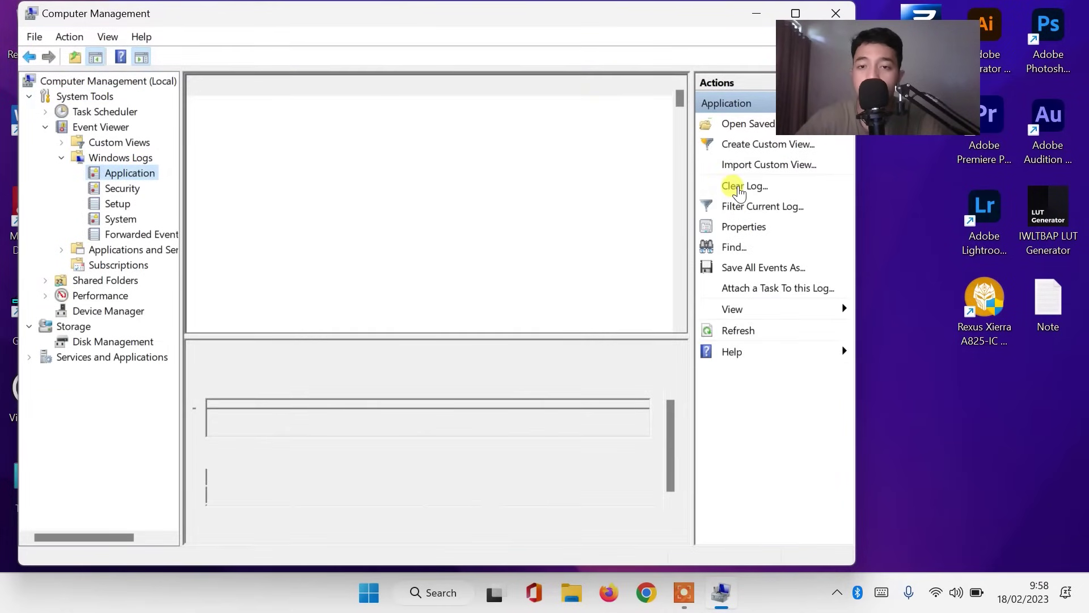
click(738, 187)
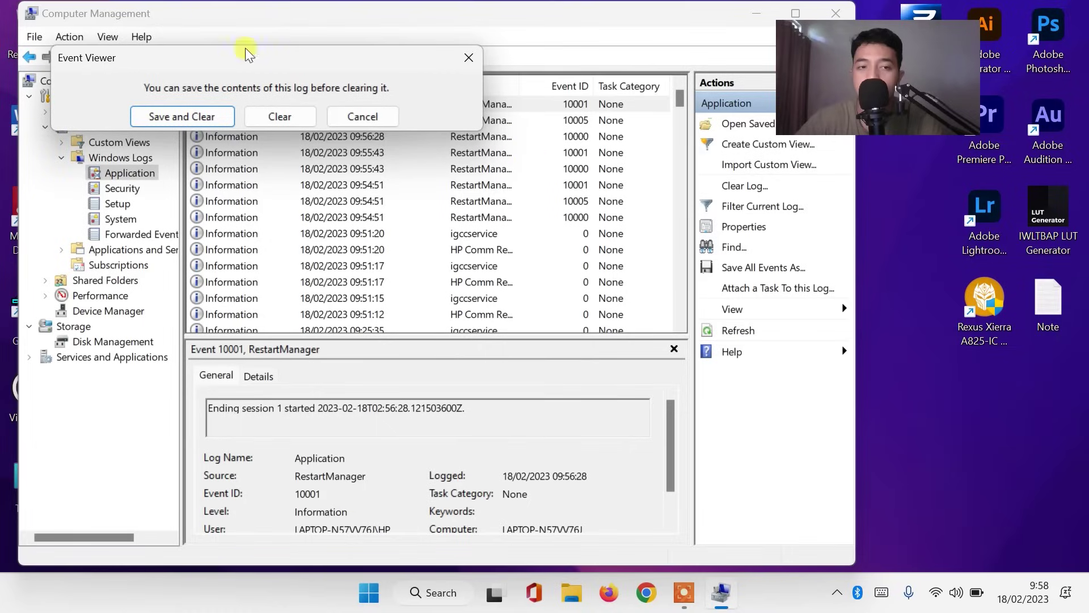
click(284, 117)
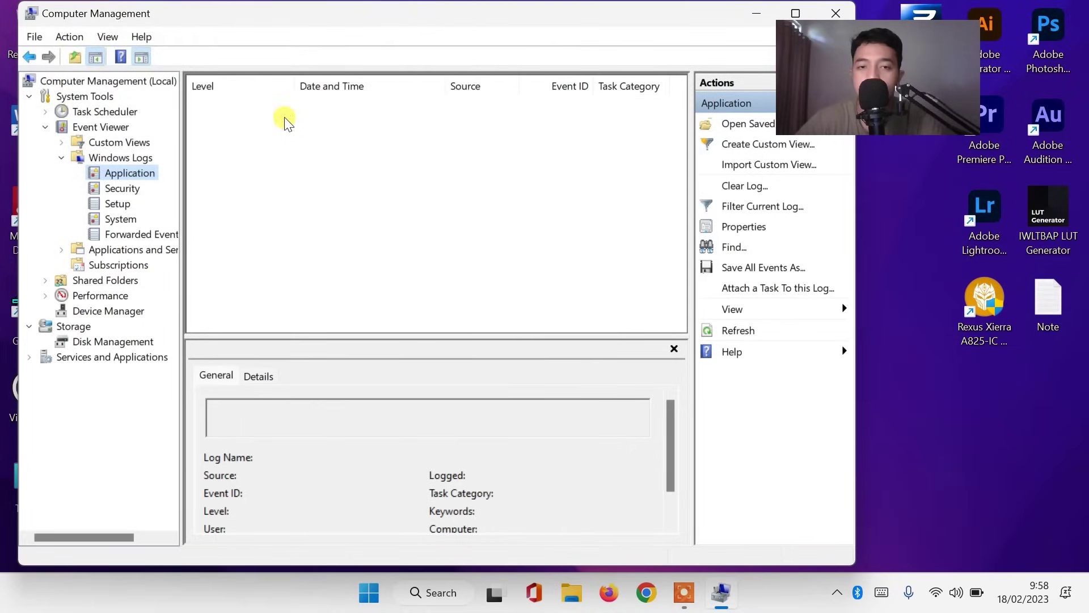
click(125, 184)
click(746, 187)
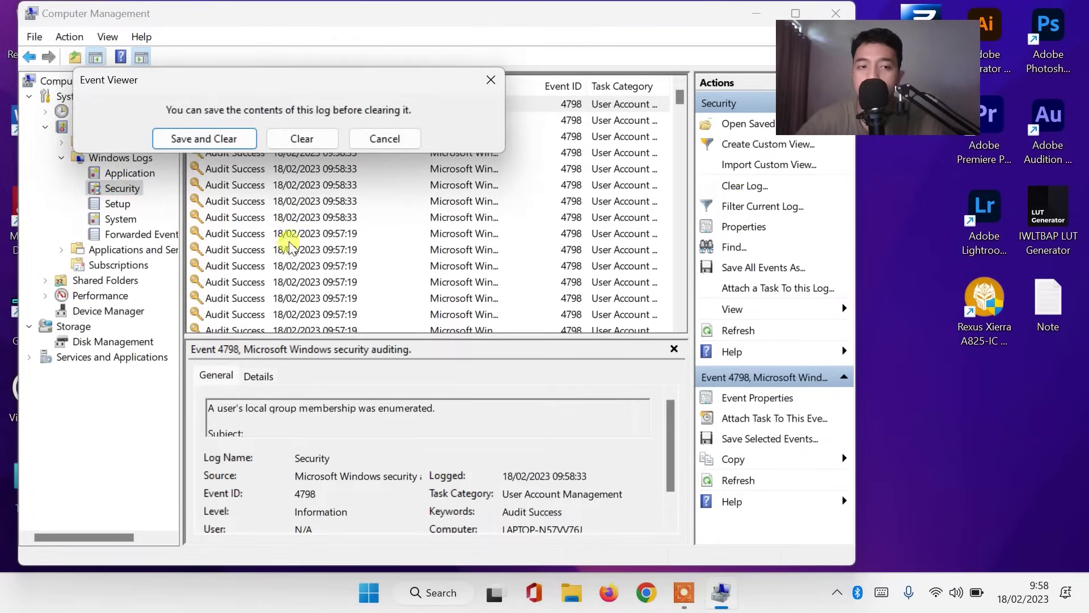
click(315, 141)
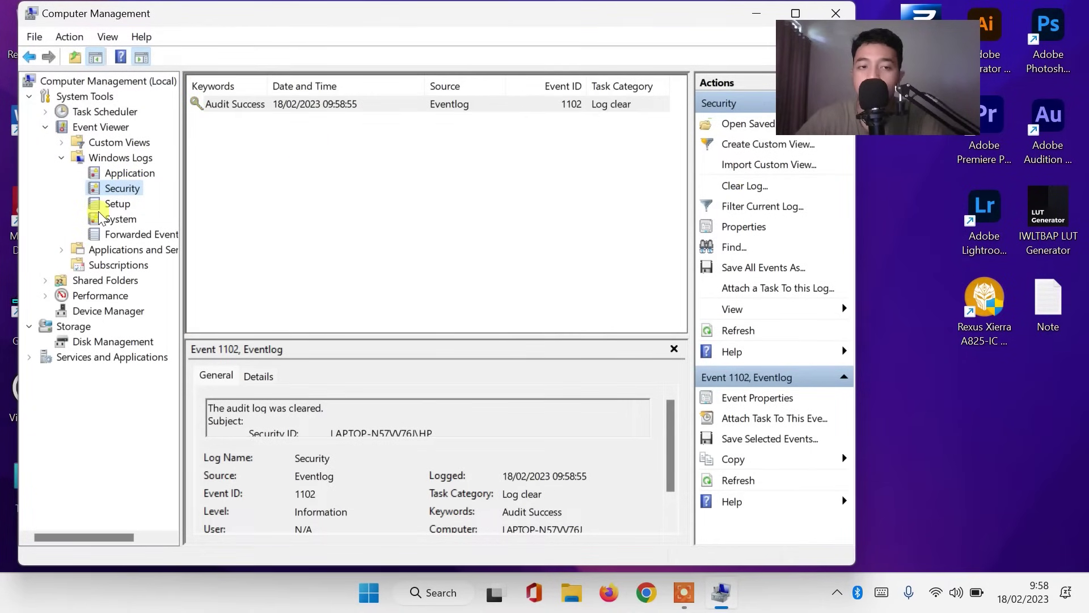
Step: Clear the Setup and System logs under Windows Logs without saving their contents
click(116, 204)
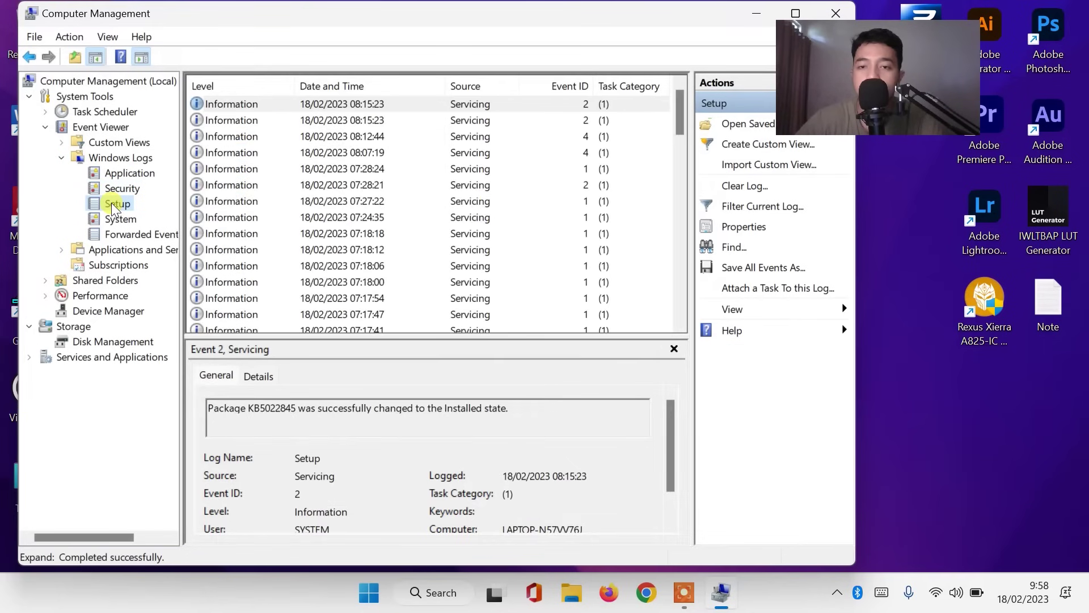
click(742, 189)
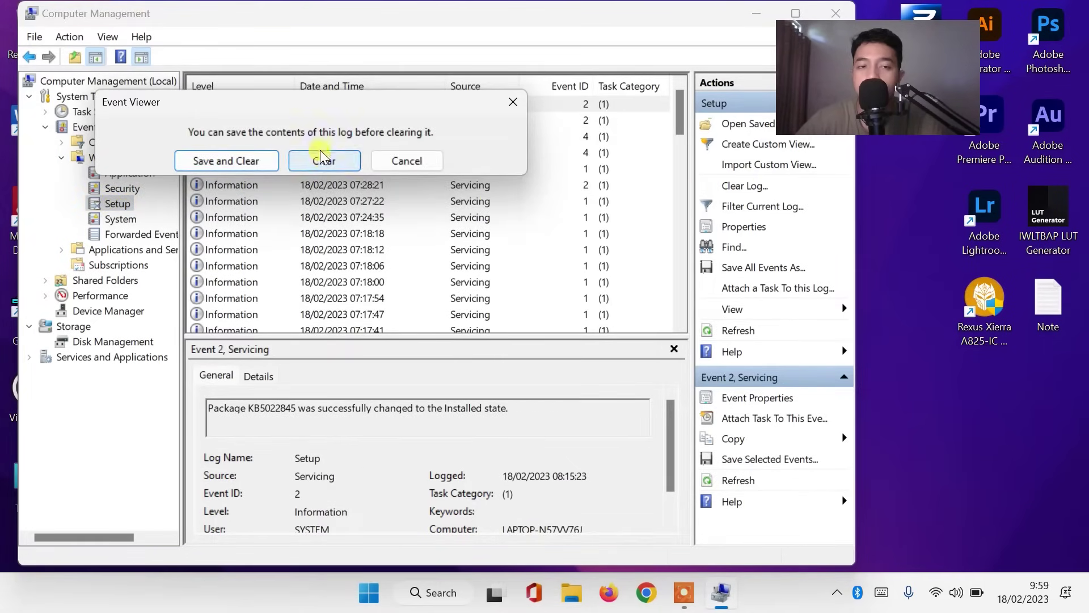
click(320, 155)
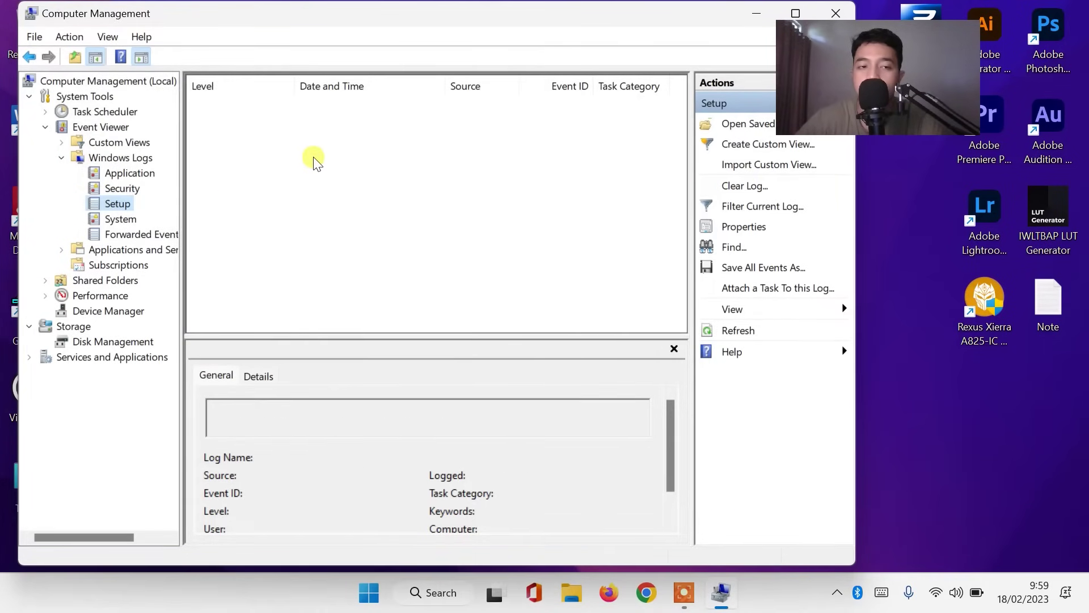
click(114, 220)
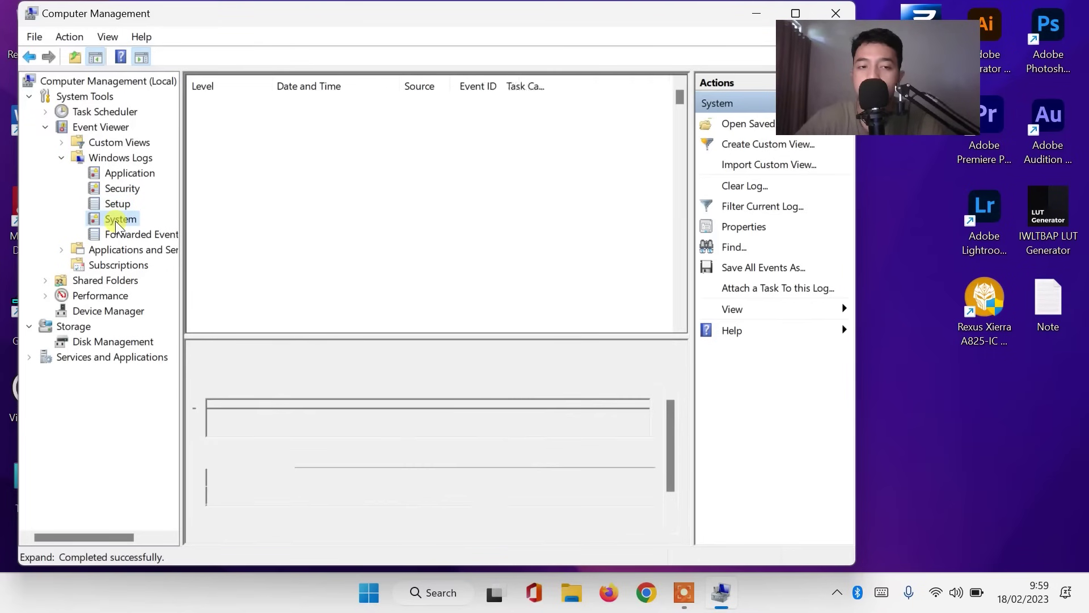
click(710, 193)
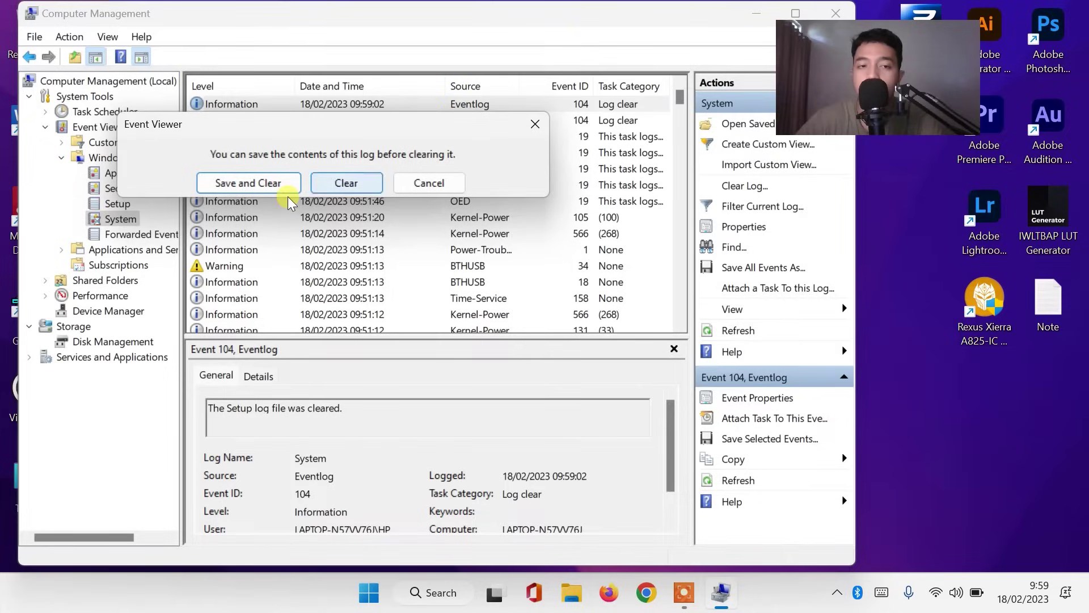
click(347, 179)
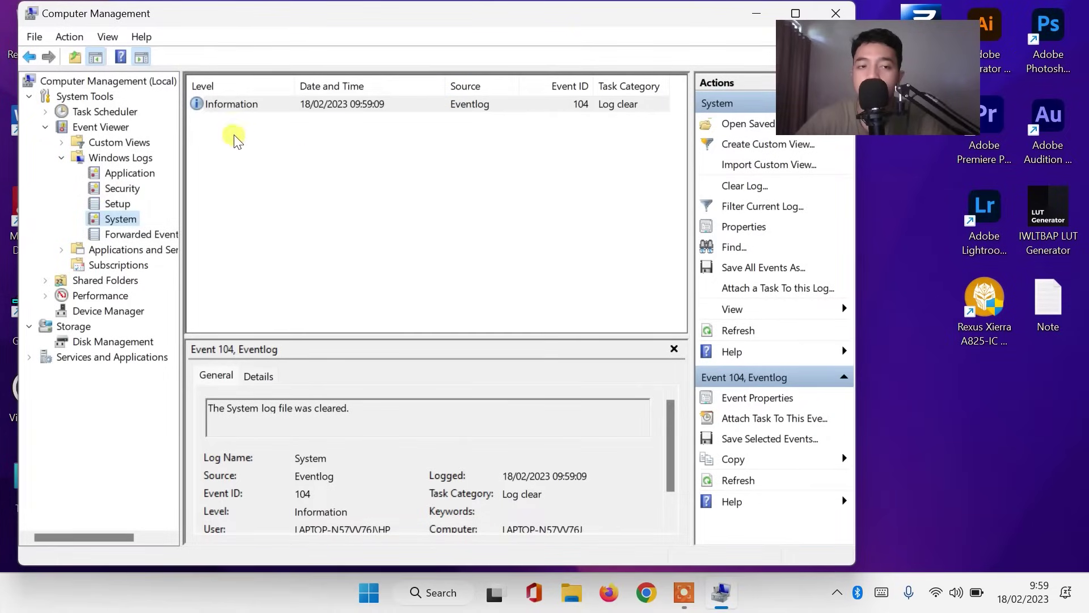
Step: Clear the Forwarded Events log without saving its contents, and close Computer Management
click(124, 234)
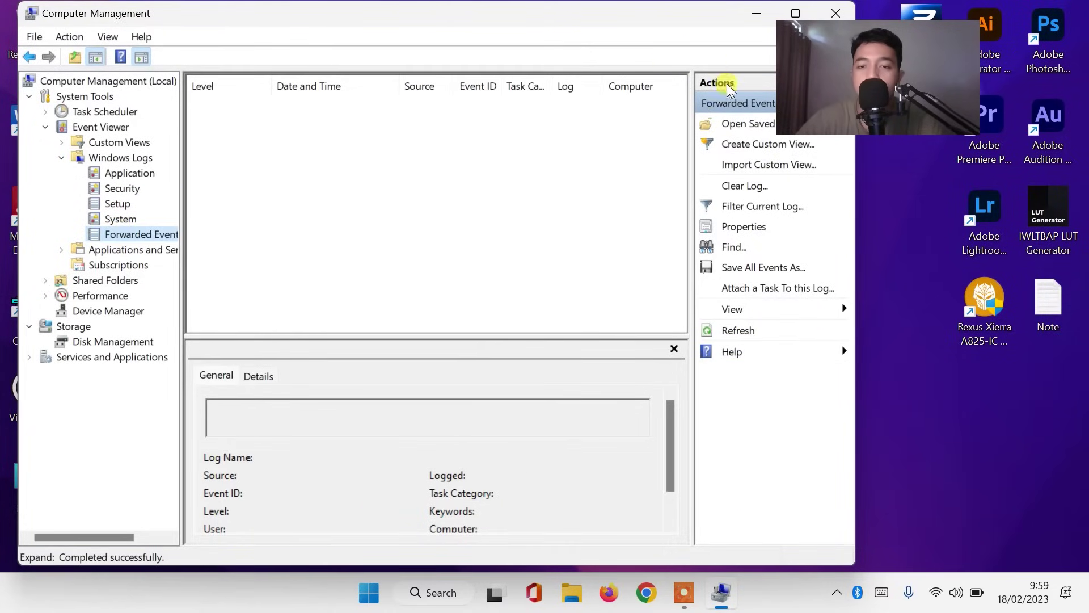
click(740, 186)
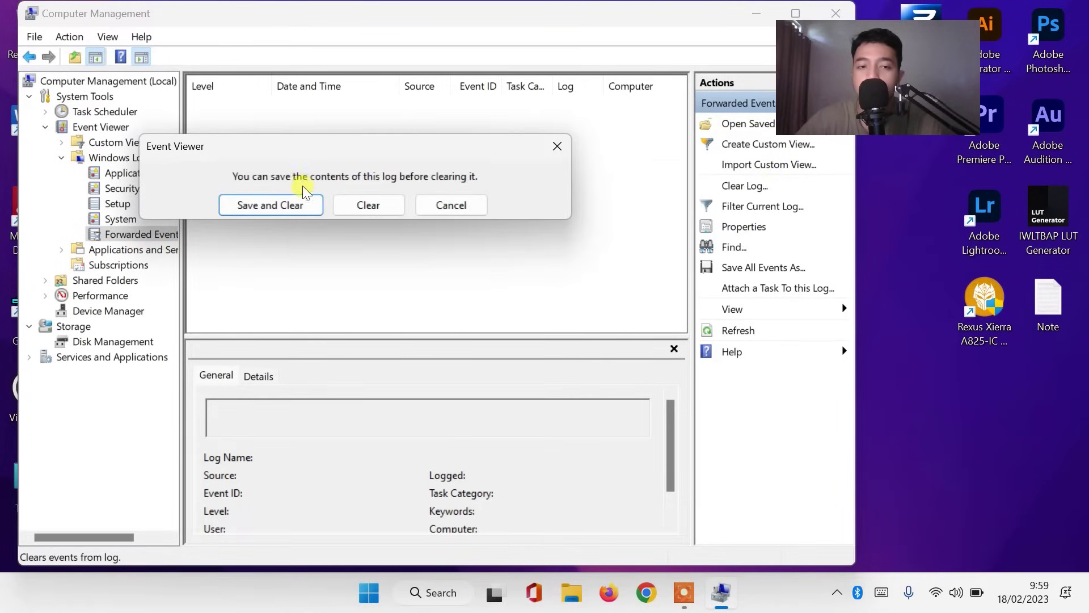
click(363, 204)
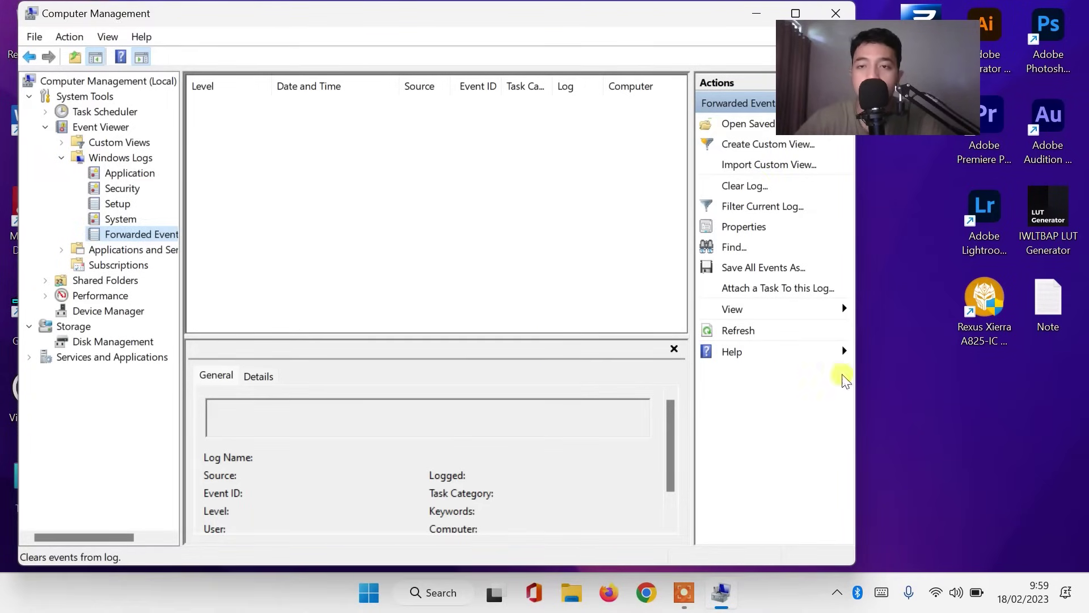
click(827, 12)
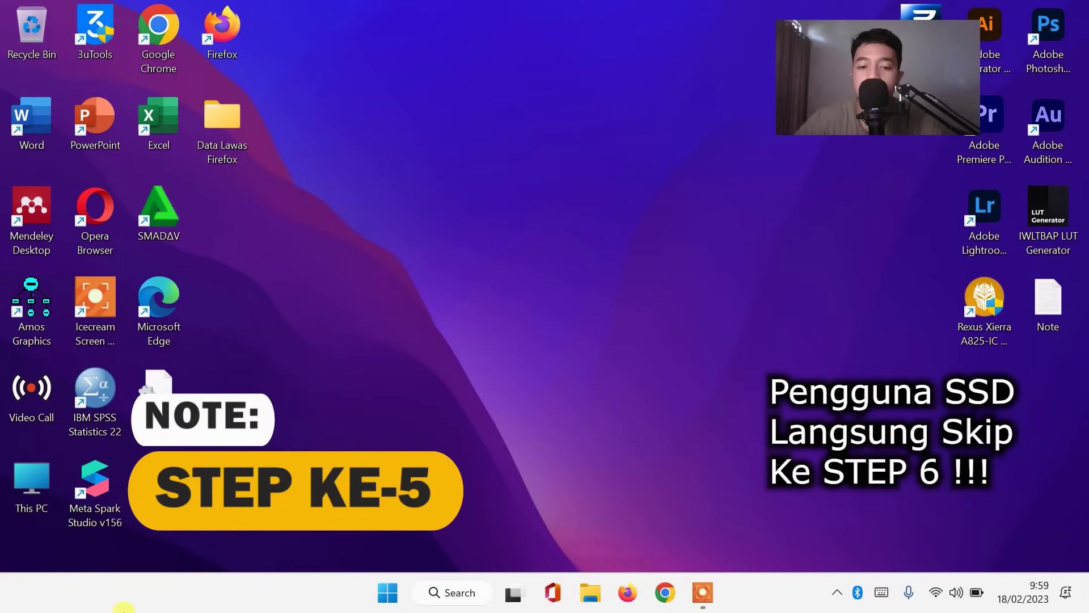
Step: Open the Optimize Drives tool from the properties of the Windows (C:) drive in File Explorer
click(593, 594)
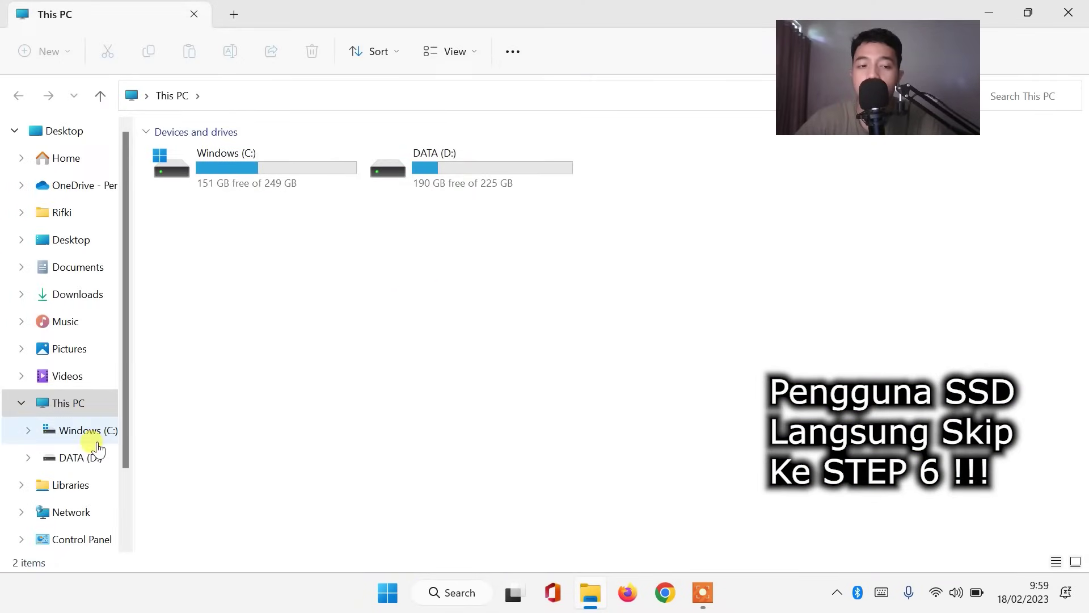
right_click(105, 432)
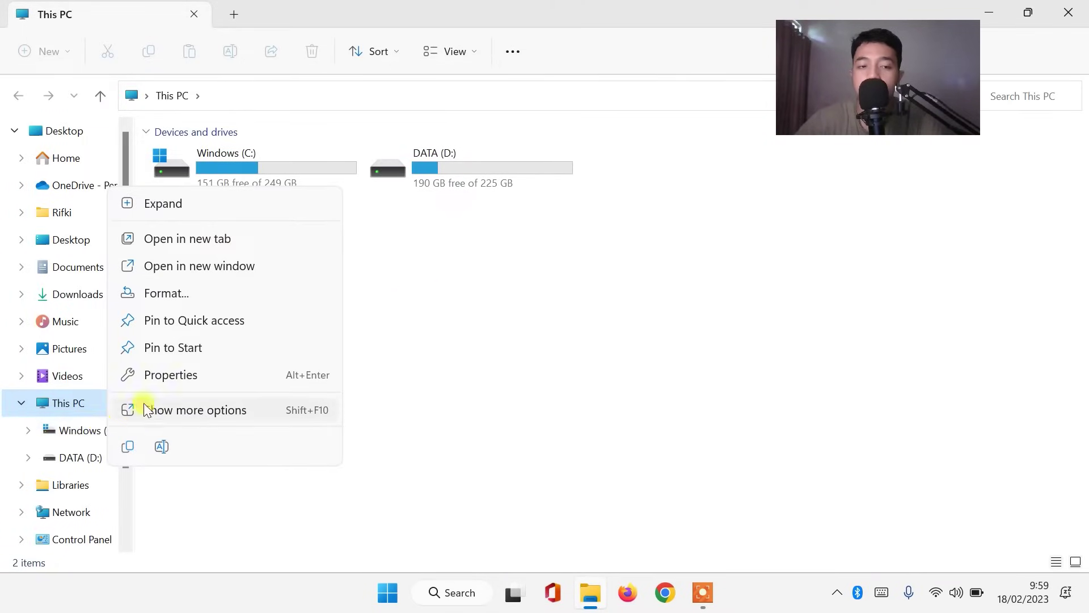
click(176, 374)
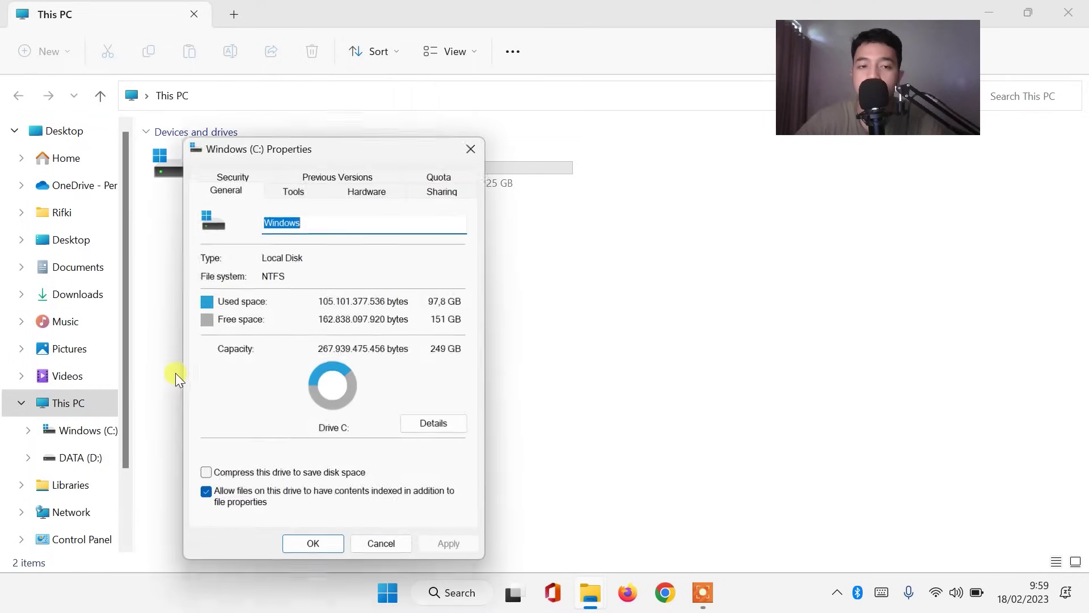
click(316, 191)
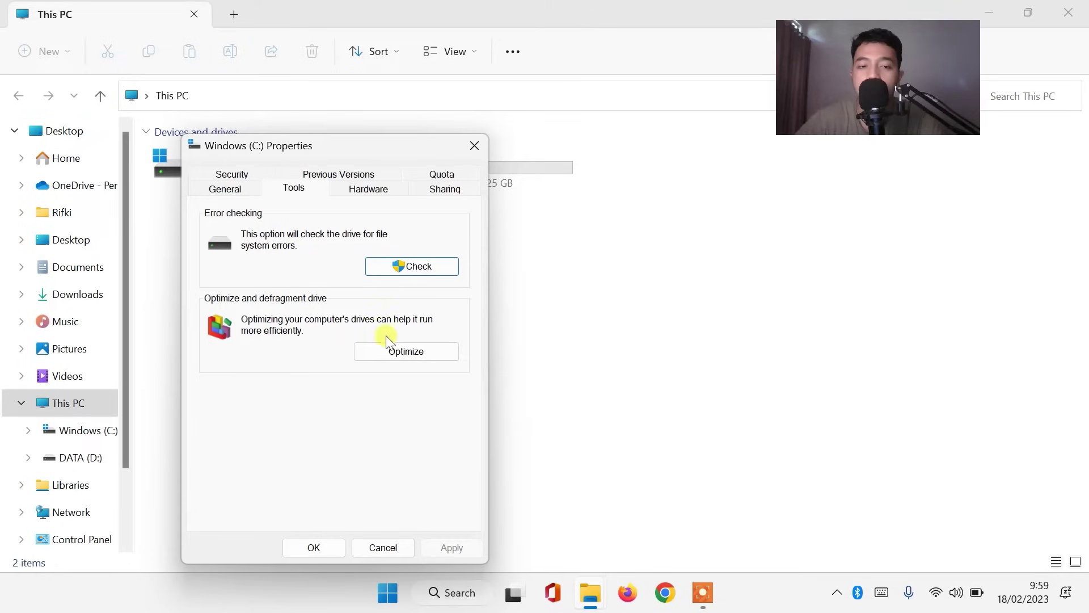
click(393, 352)
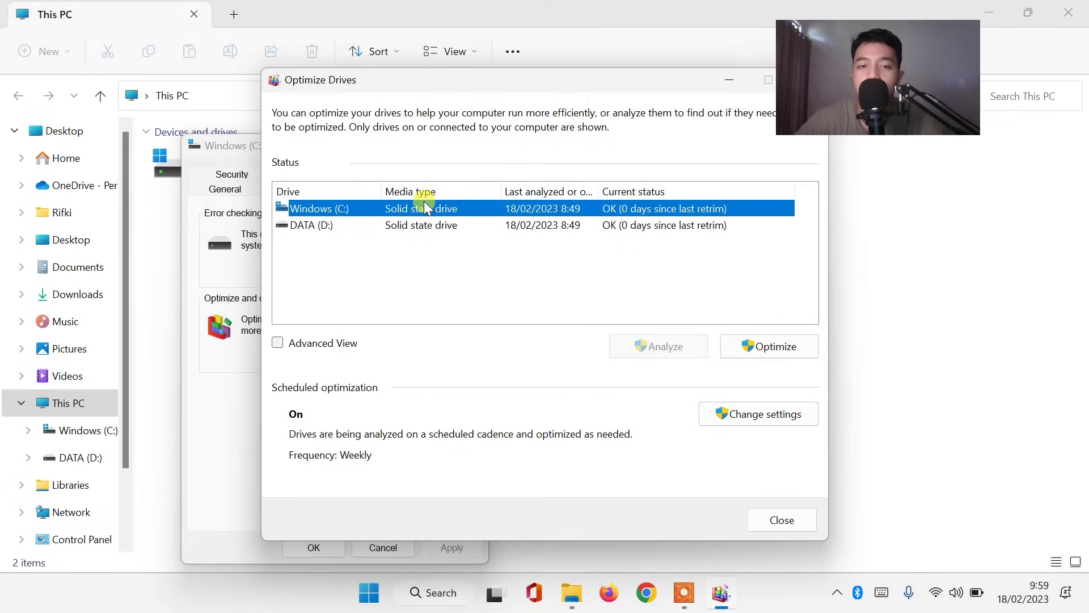
Step: Optimize the Windows (C:) and DATA (D:) drives, and close the optimizer, drive properties and File Explorer
click(769, 348)
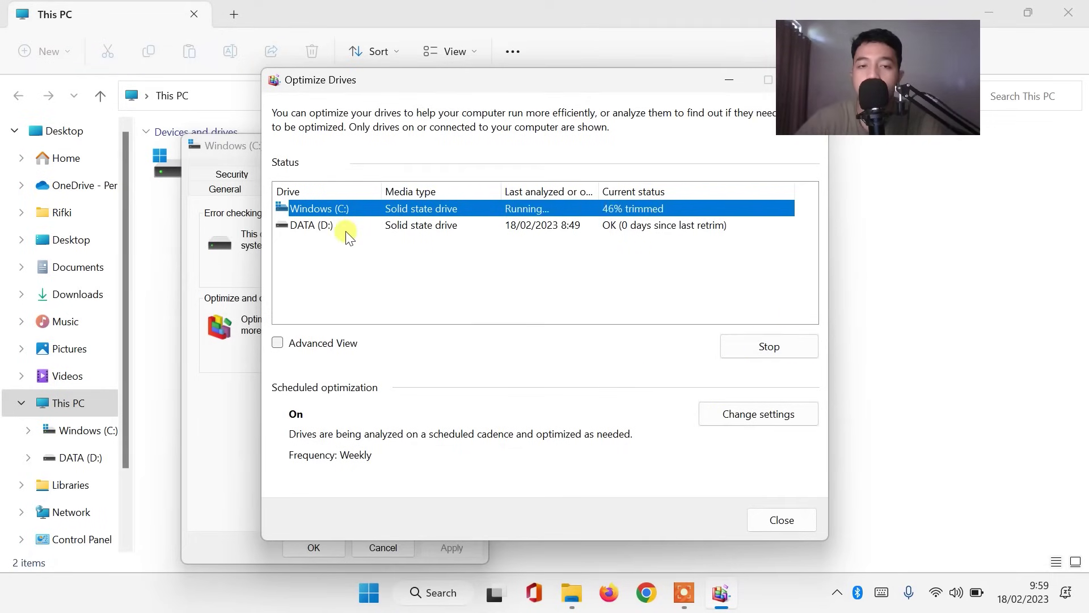
click(346, 230)
click(785, 347)
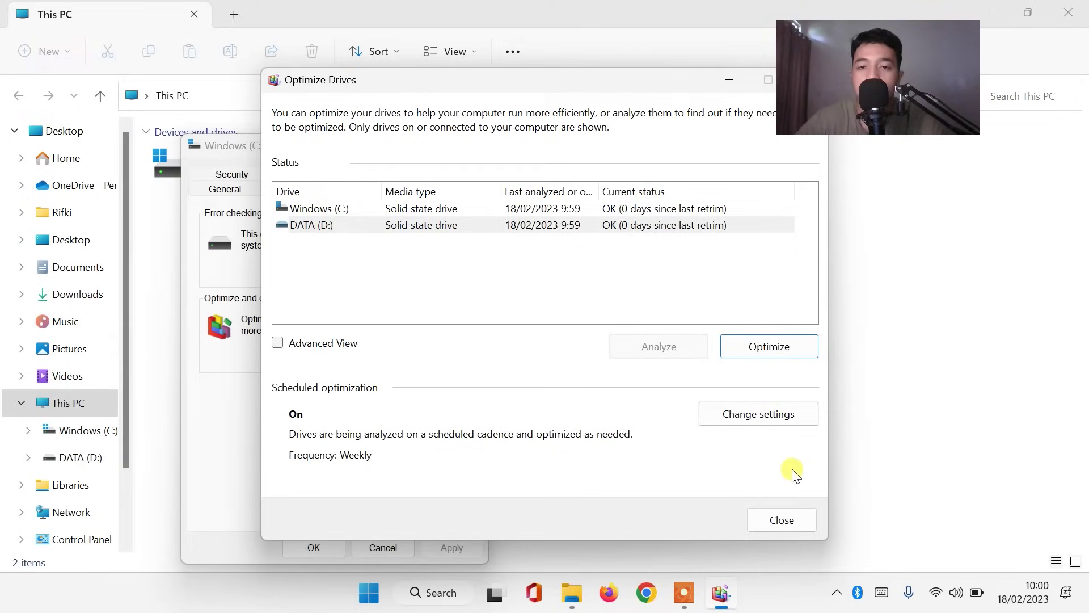
click(784, 517)
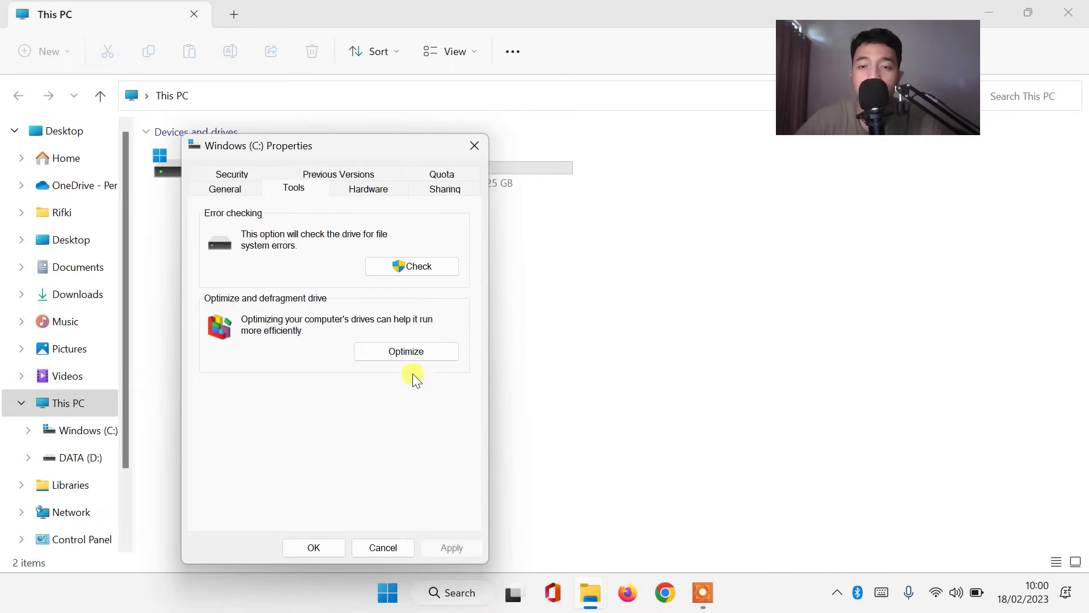
click(314, 548)
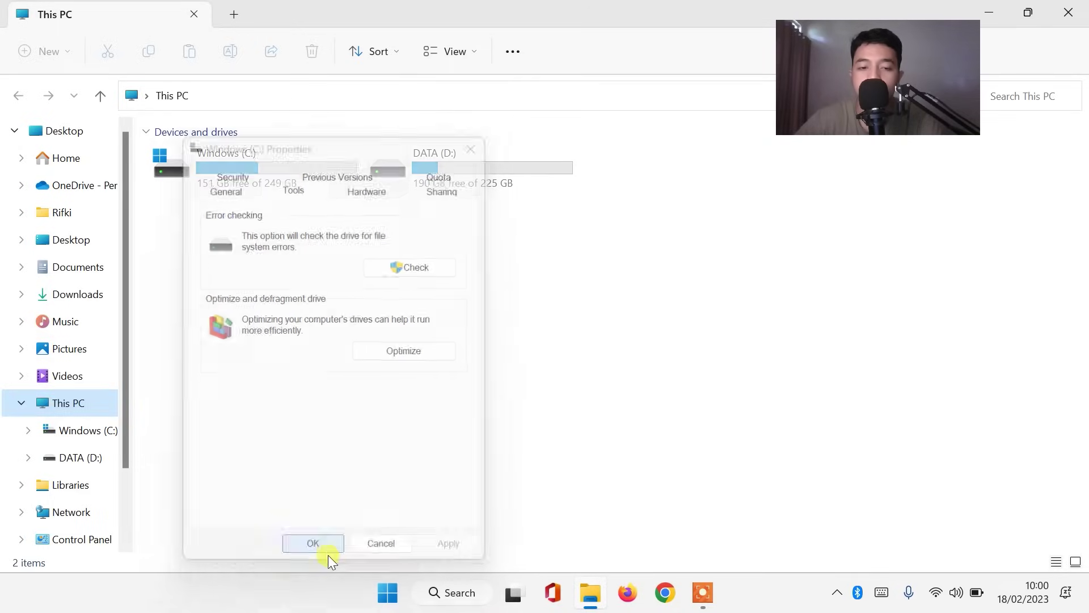
click(1081, 5)
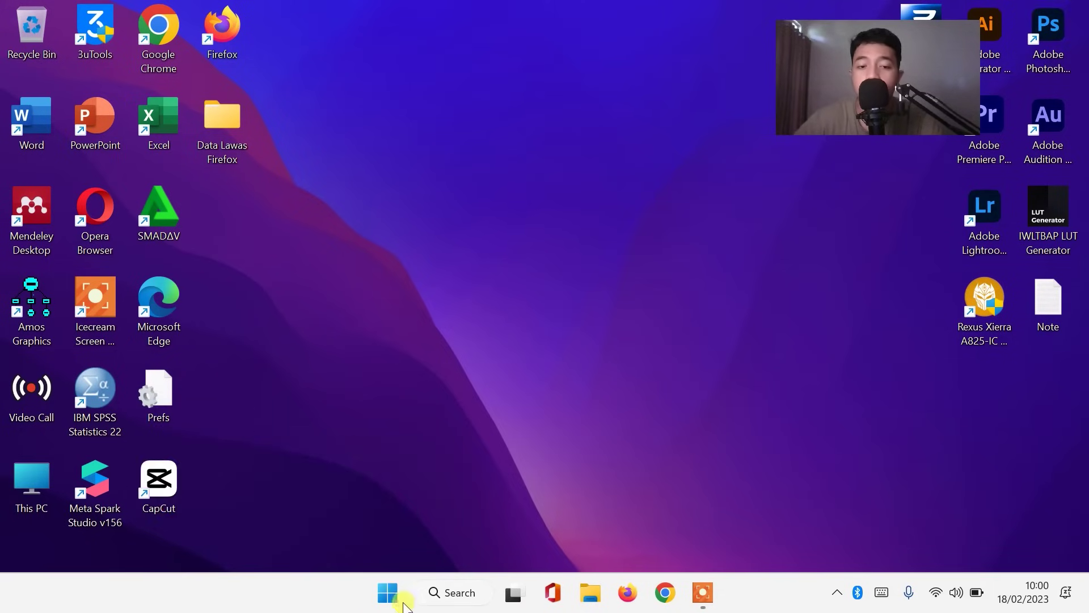
Step: Run msconfig to open System Configuration
right_click(386, 600)
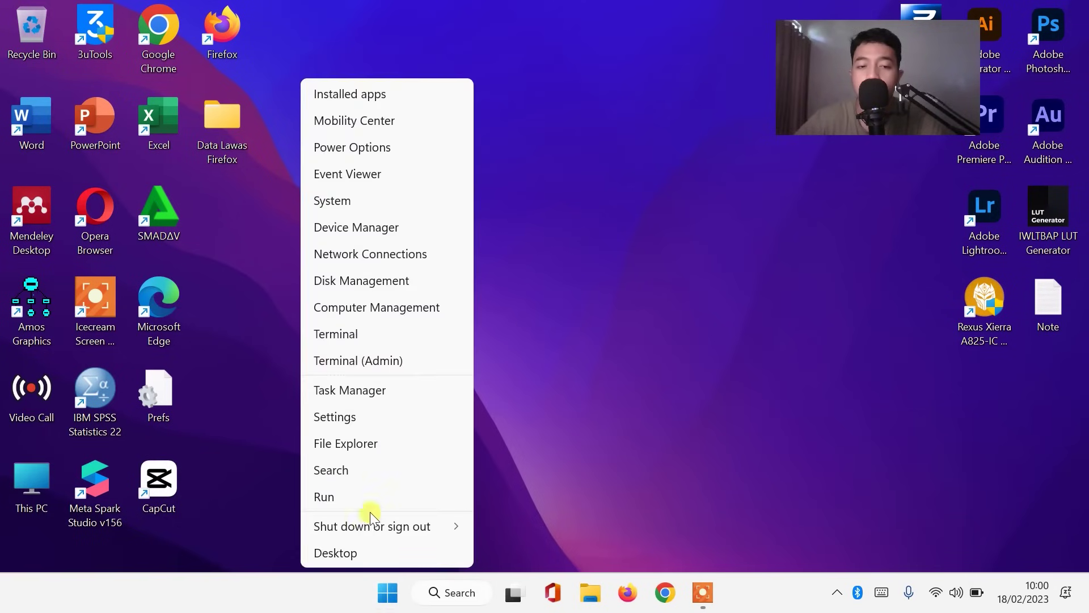
click(353, 496)
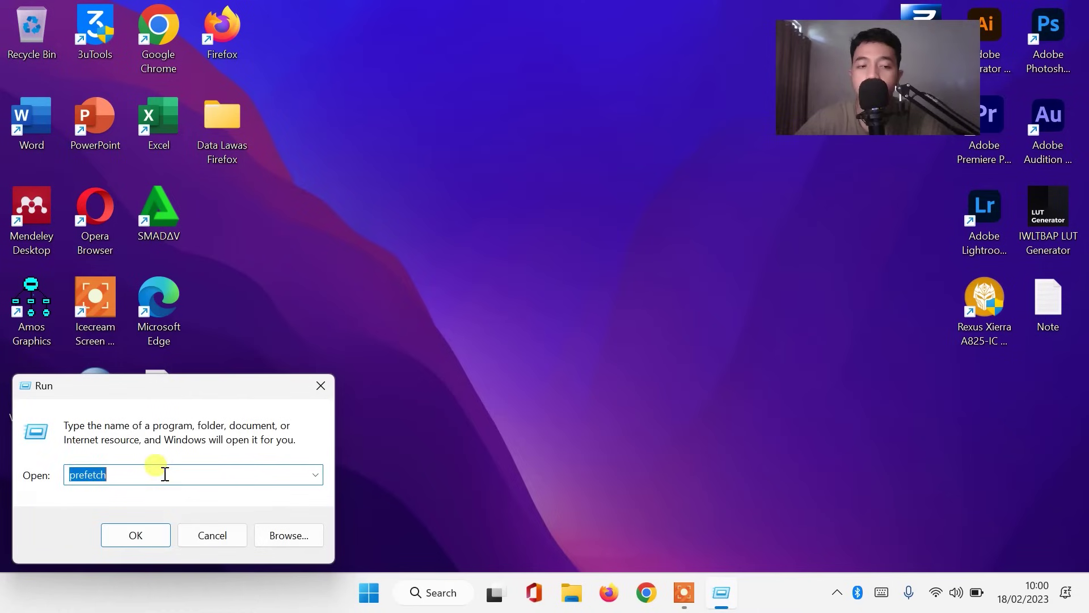
text(ms)
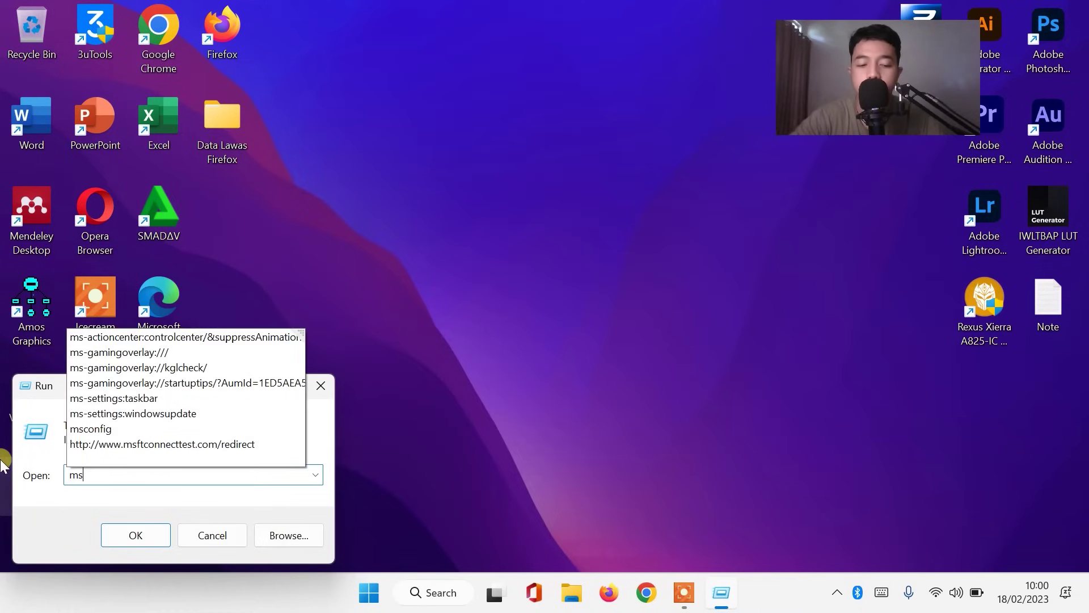
text(conf)
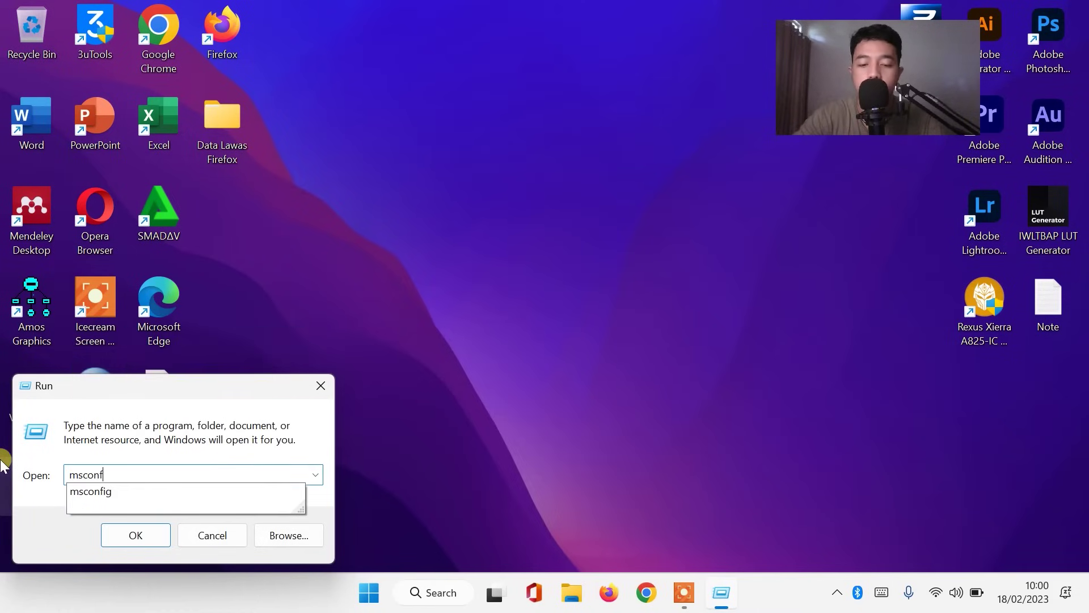
text(ig)
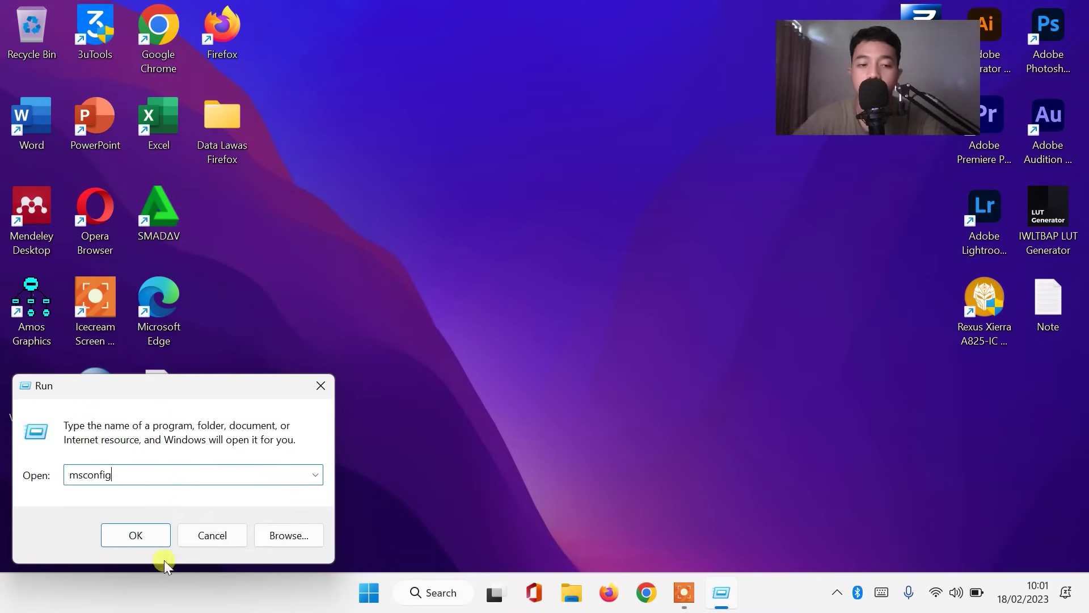
click(119, 543)
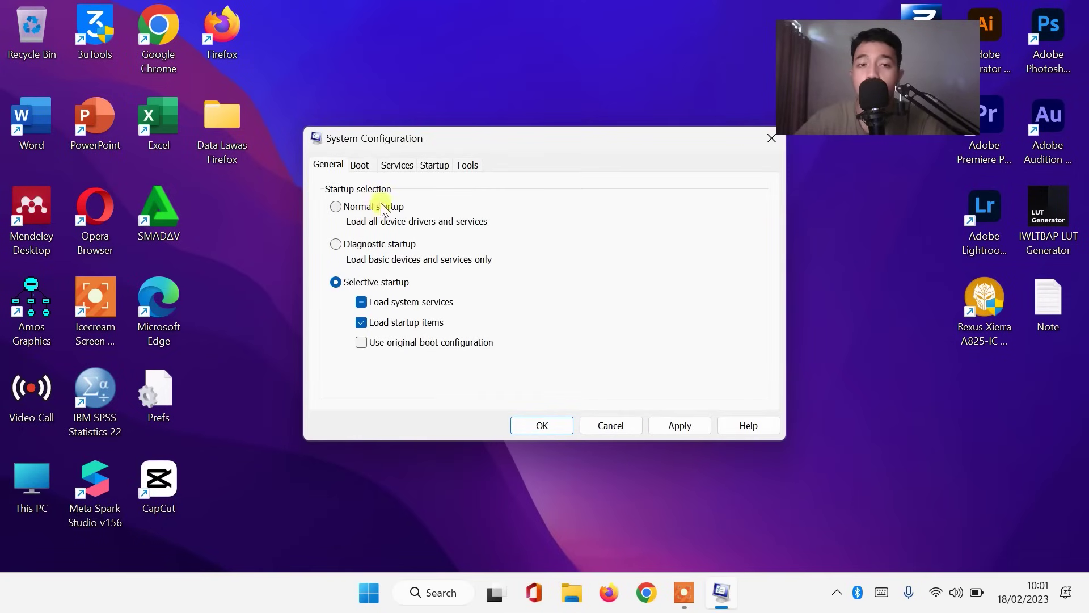
Step: Sort the System Configuration services by name, disable AdobeUpdateService and apply the change
click(405, 164)
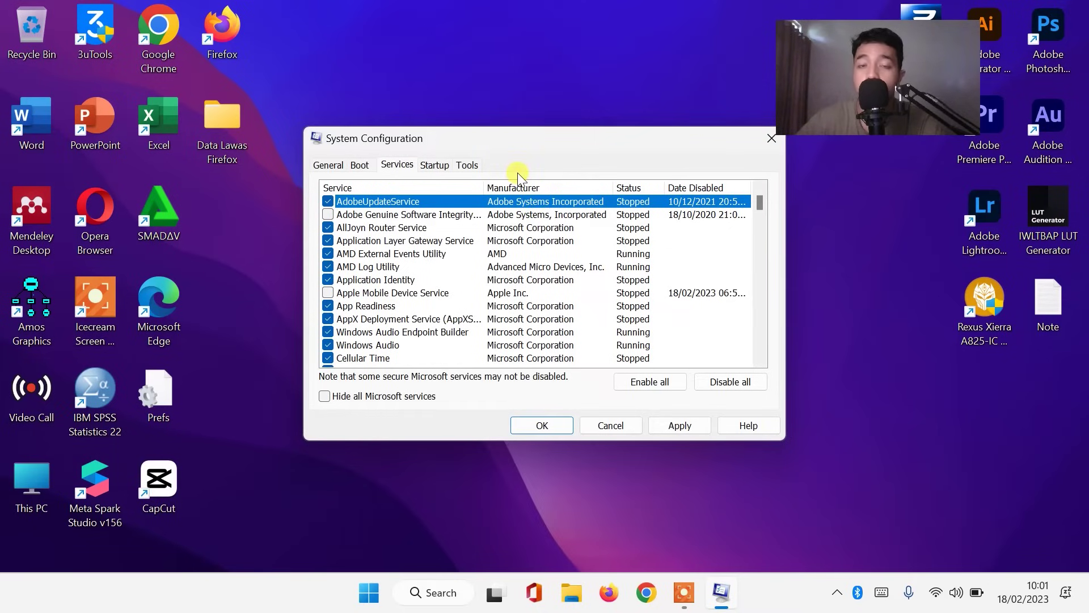
click(363, 187)
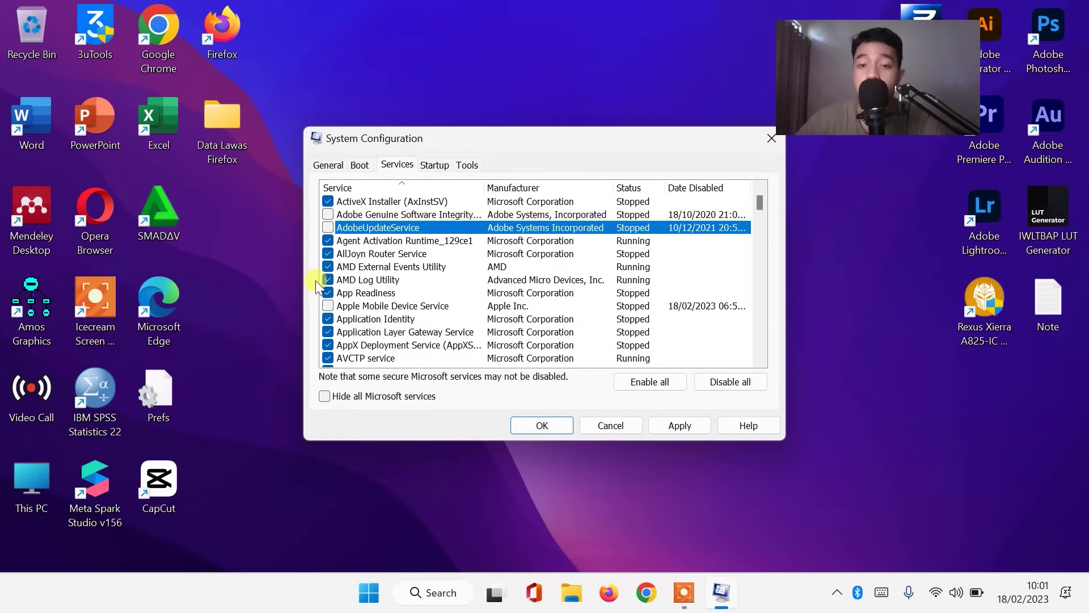
scroll(581, 297, down, 19)
scroll(584, 303, down, 9)
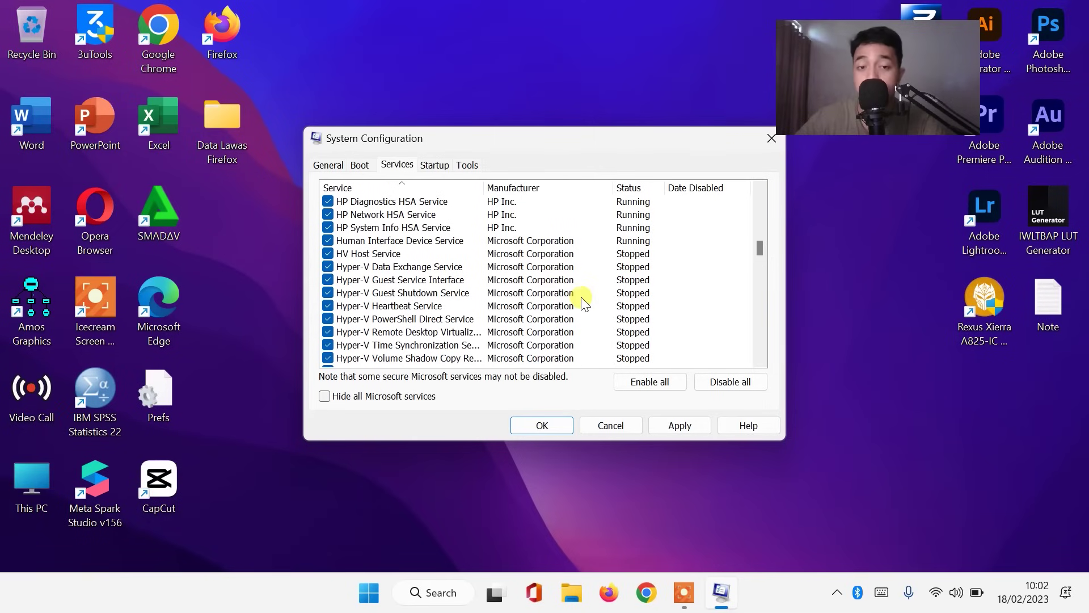
scroll(584, 300, down, 20)
scroll(560, 340, down, 20)
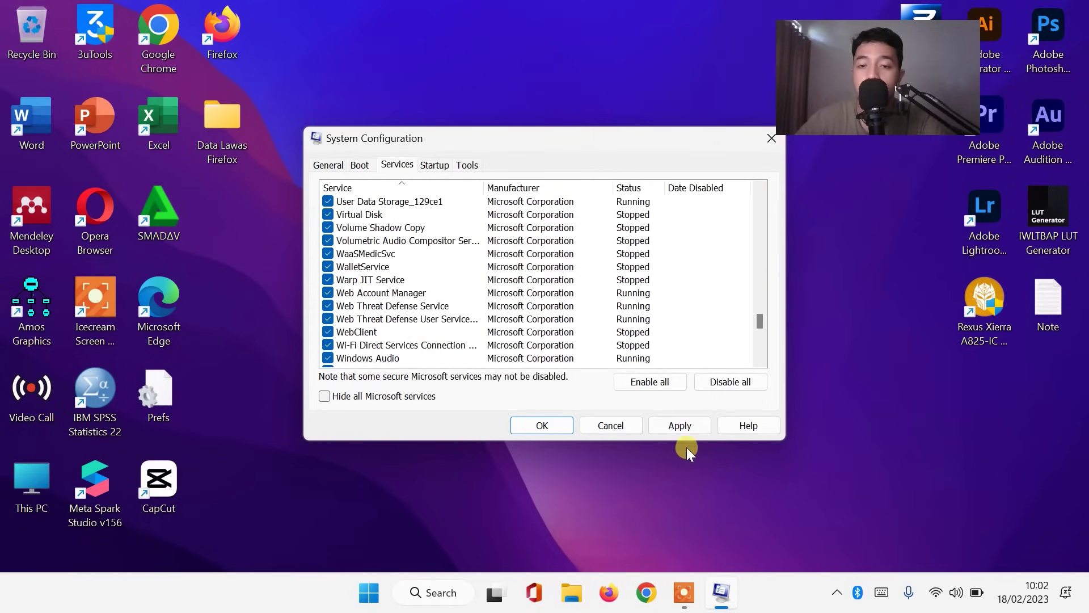
click(680, 425)
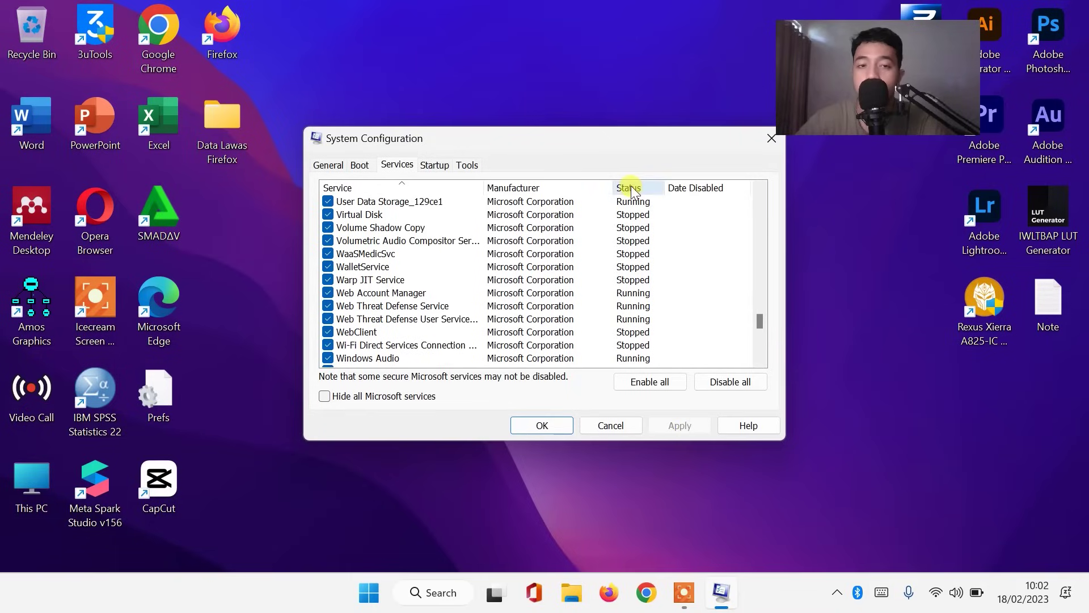
Step: Disable the SMΔRTP startup app in Task Manager, and close Task Manager and System Configuration
click(435, 166)
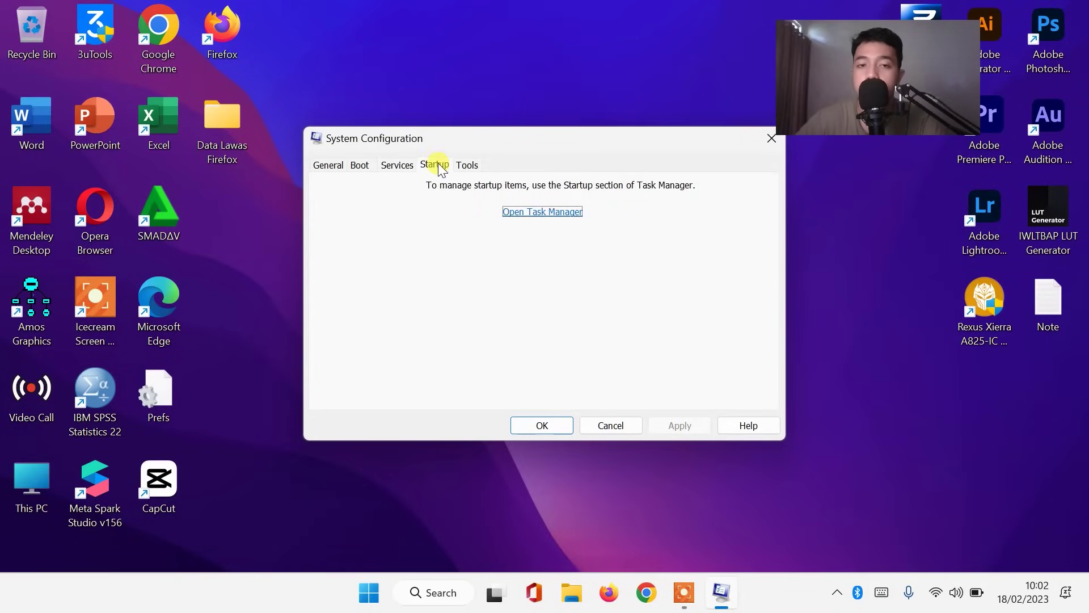
click(566, 213)
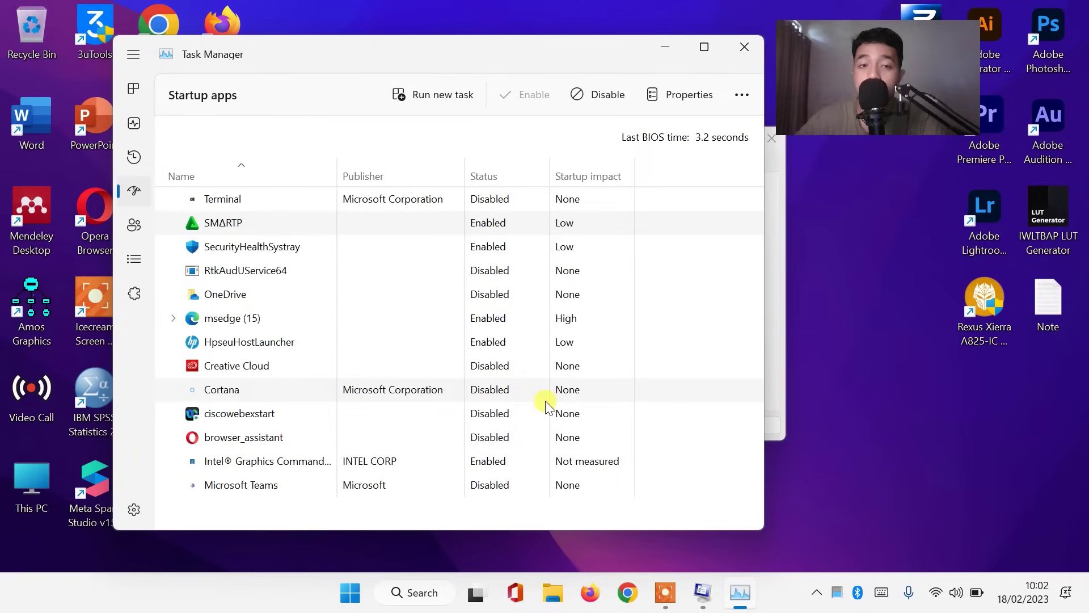
right_click(254, 225)
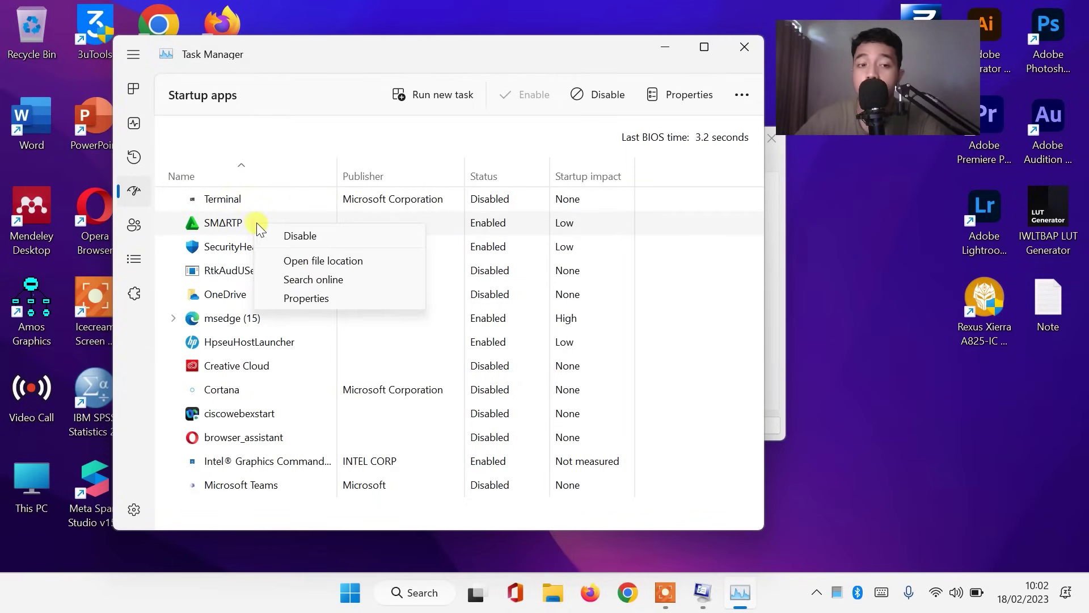
click(271, 237)
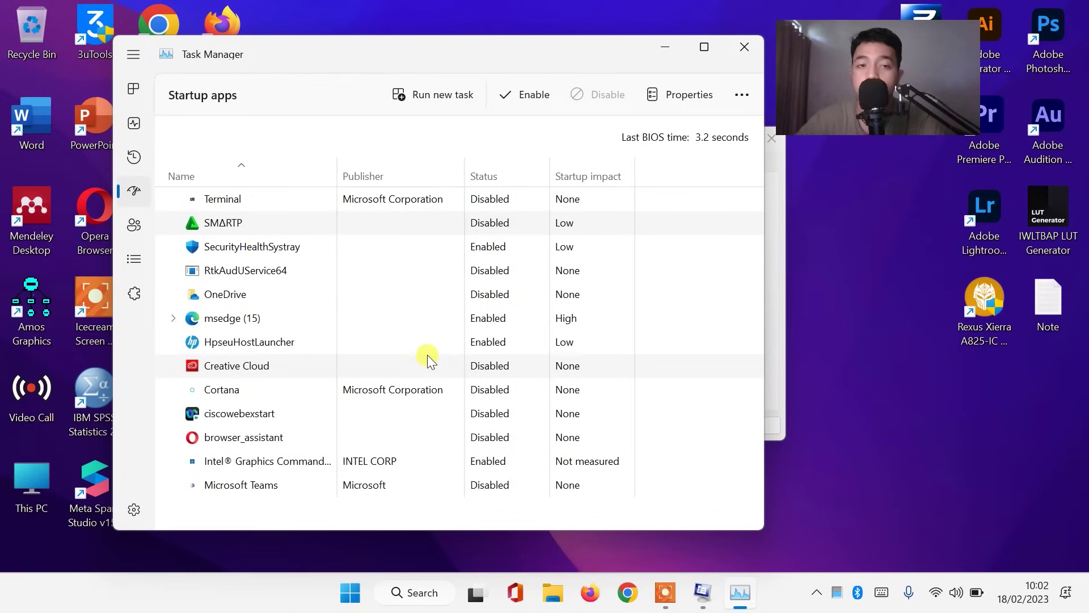
click(761, 40)
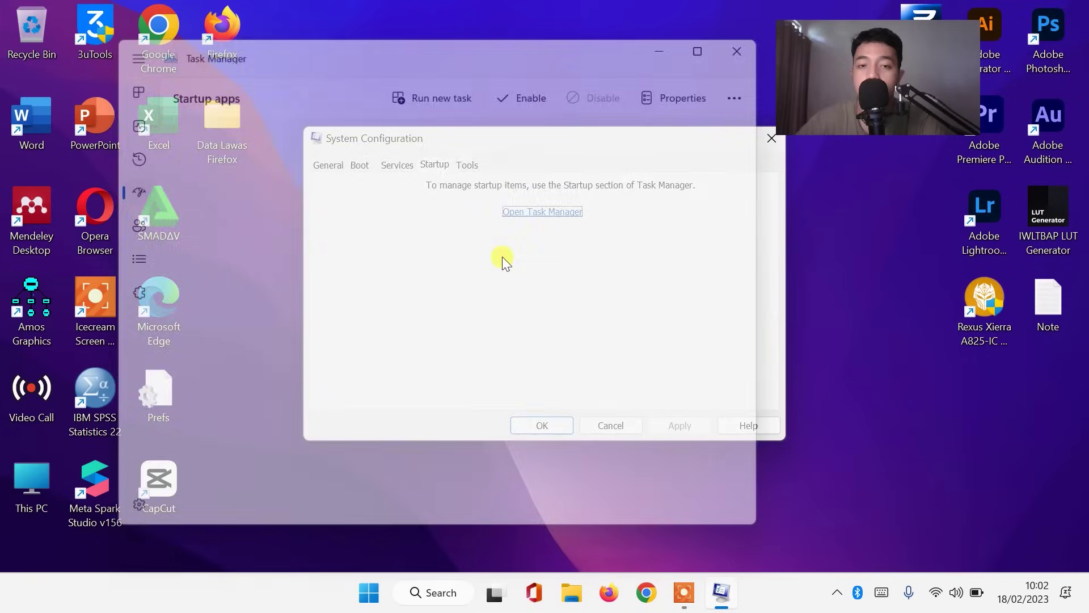
click(554, 424)
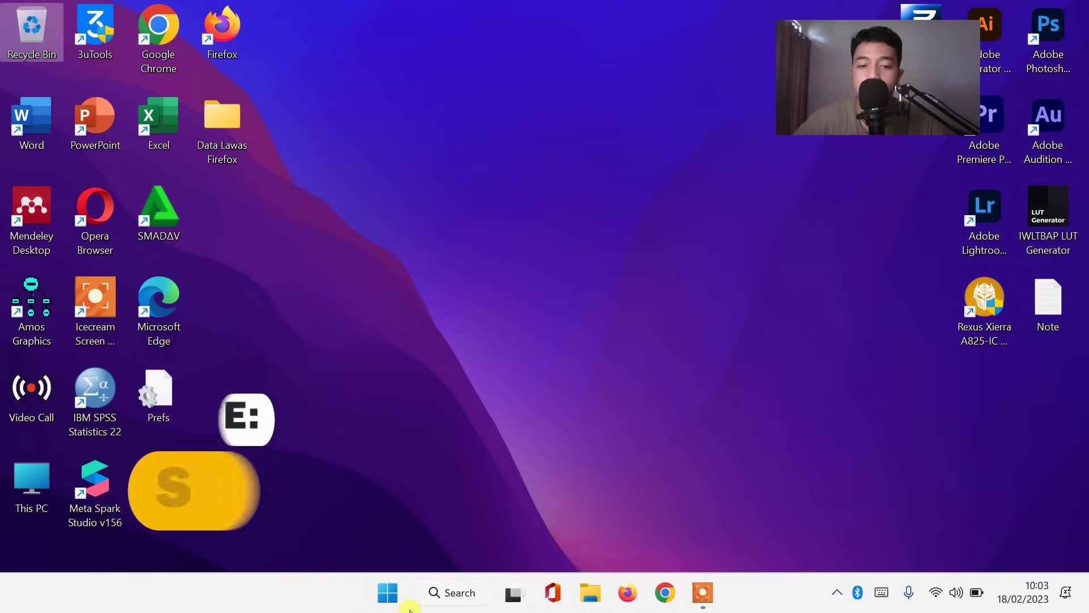
Step: Search Windows for "delete temporary files" and open the Temporary files page of the Storage settings
click(454, 592)
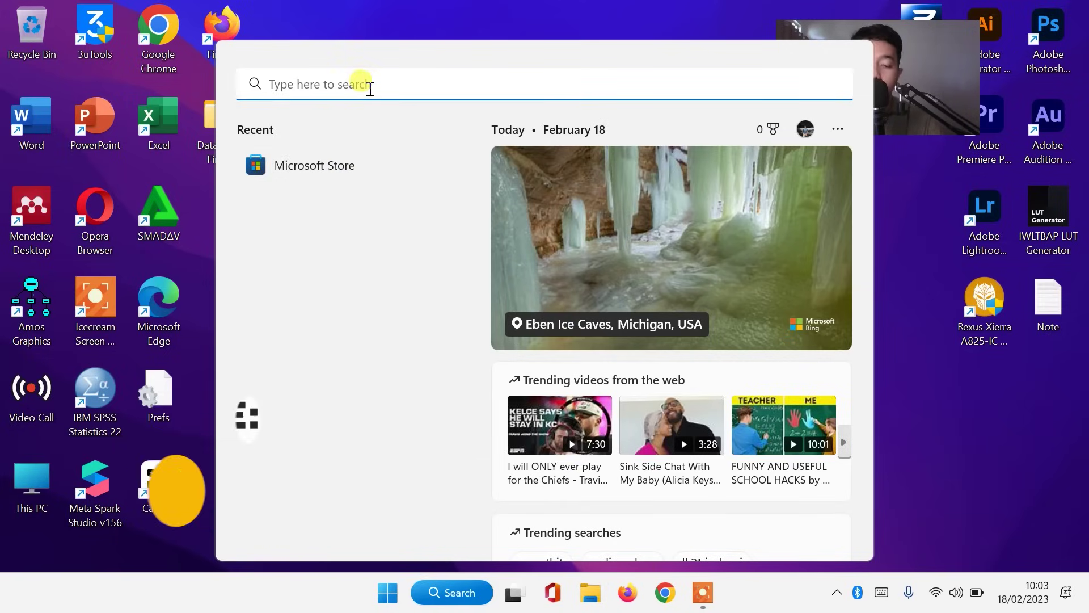
text(delete temporary files)
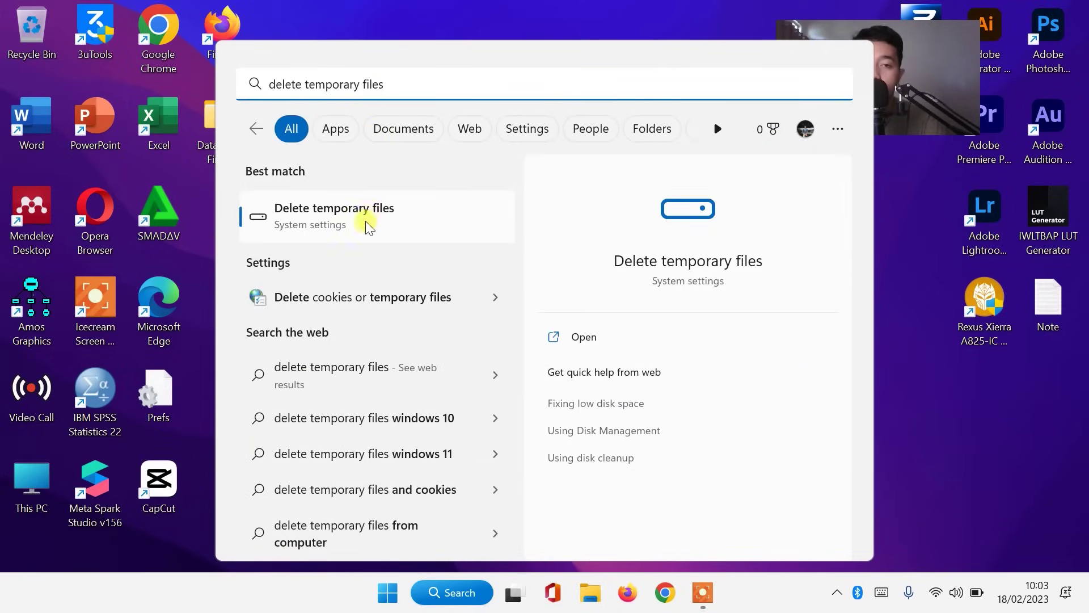
click(322, 225)
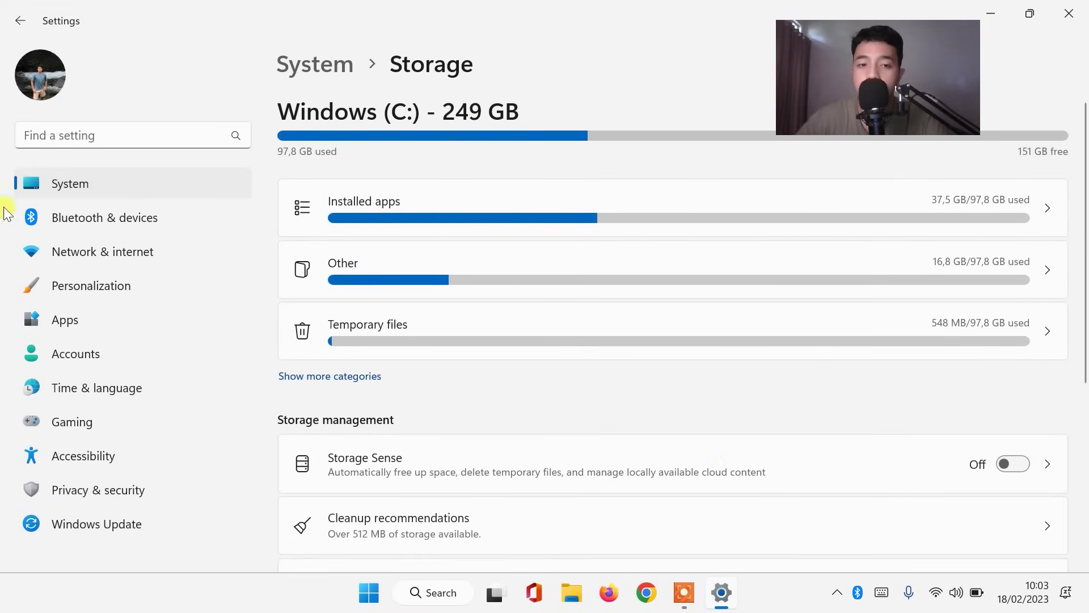
click(384, 329)
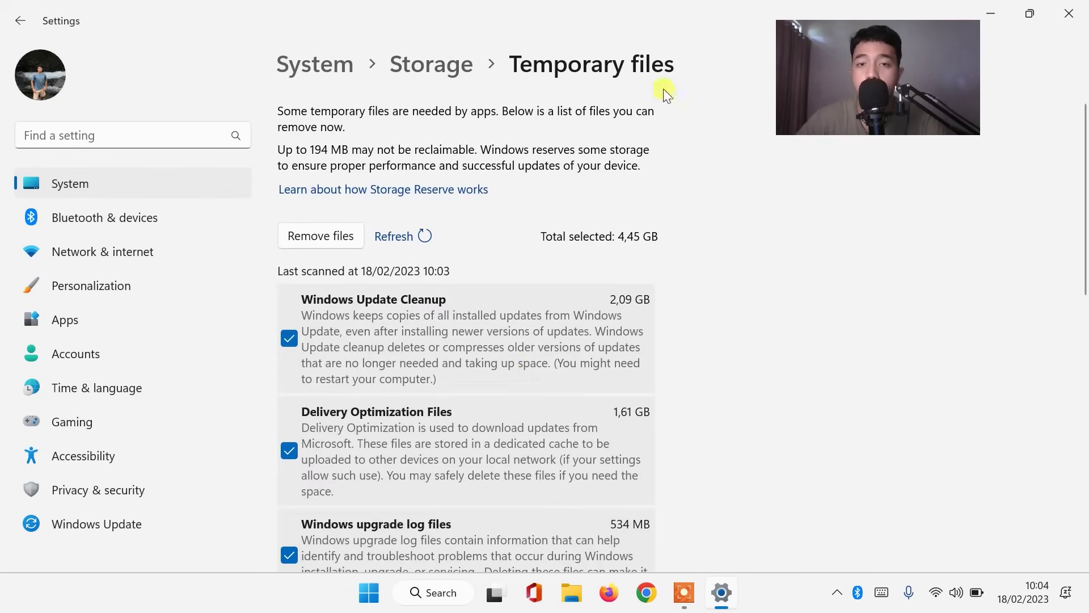
Step: Permanently remove the preselected temporary file categories, including Windows Update Cleanup and Delivery Optimization Files, leaving Downloads unselected
scroll(601, 235, down, 5)
scroll(600, 237, down, 1)
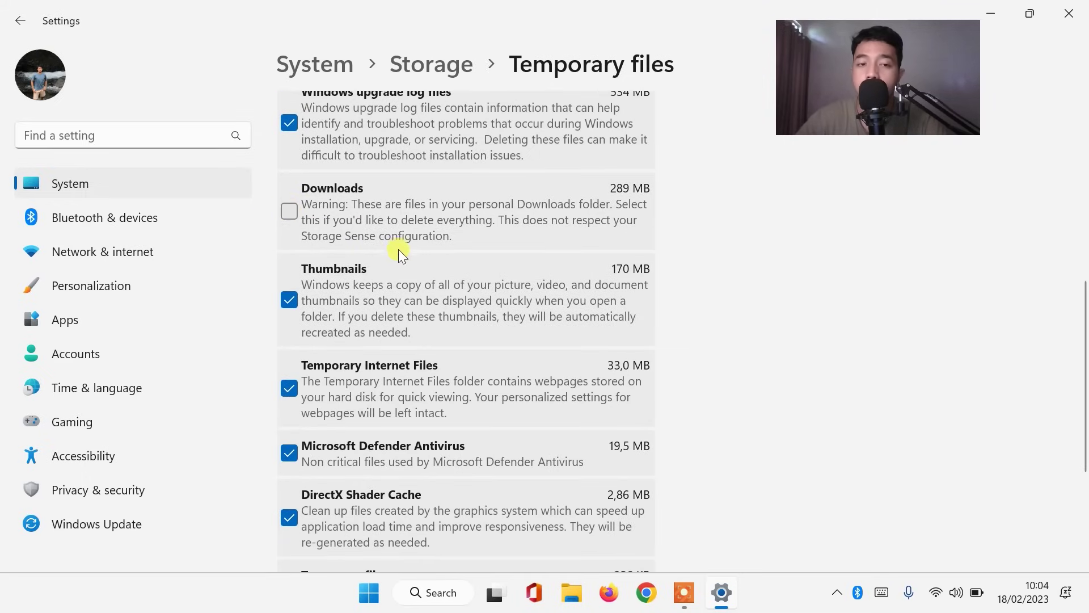
scroll(398, 250, down, 4)
scroll(398, 257, up, 4)
scroll(398, 260, up, 8)
scroll(399, 254, down, 12)
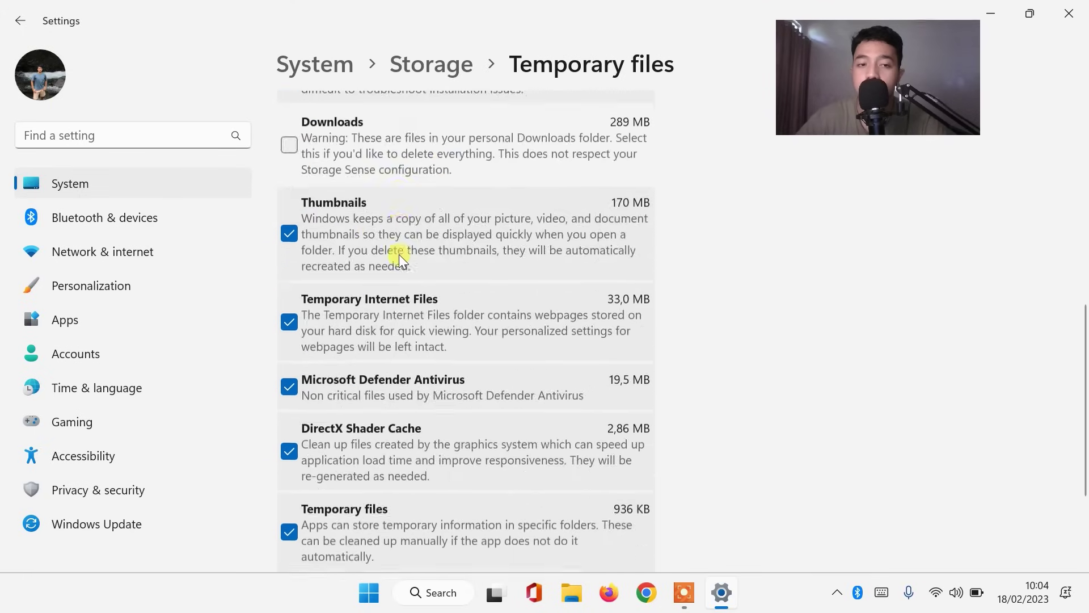
scroll(399, 238, up, 11)
scroll(399, 227, down, 4)
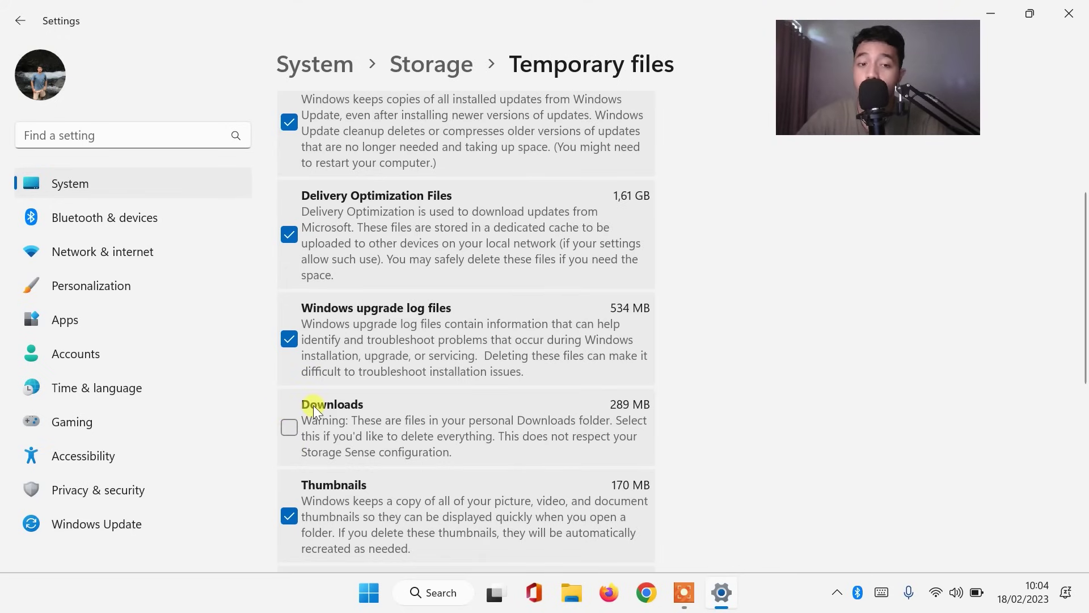
scroll(321, 434, up, 4)
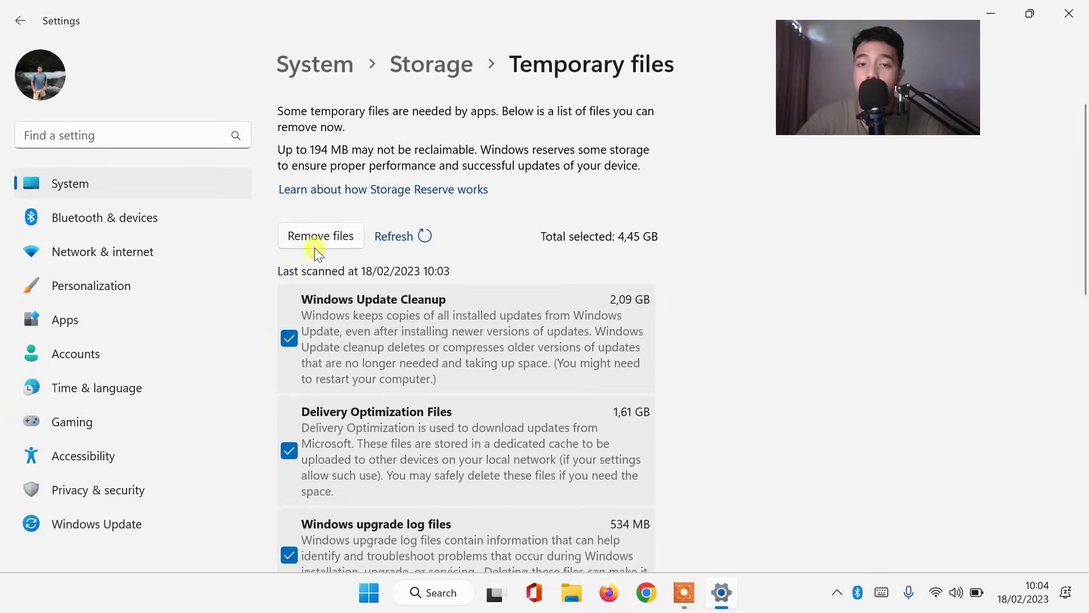
click(328, 237)
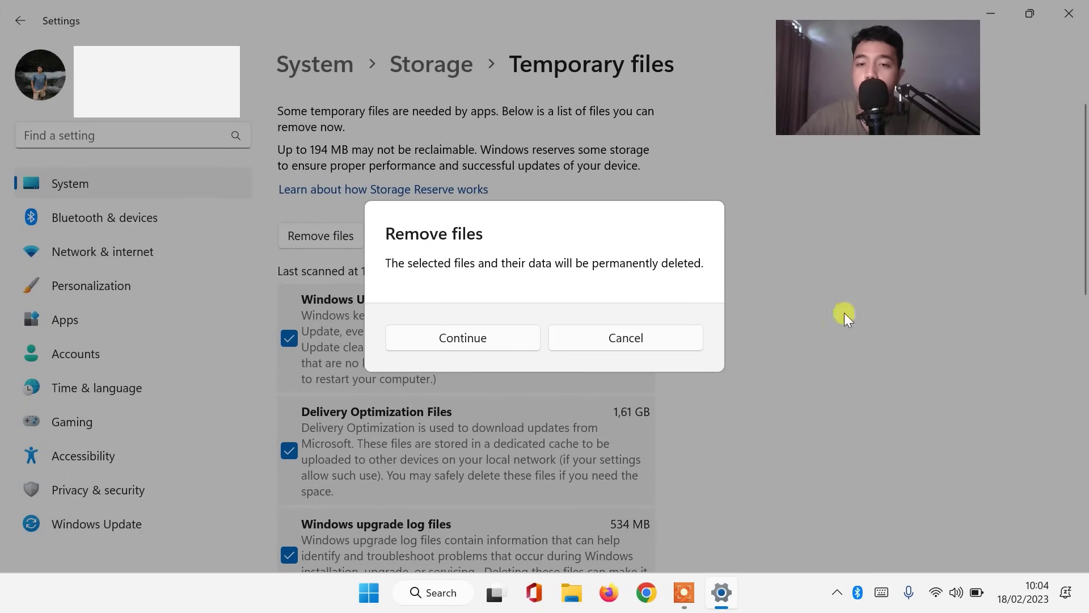
click(475, 342)
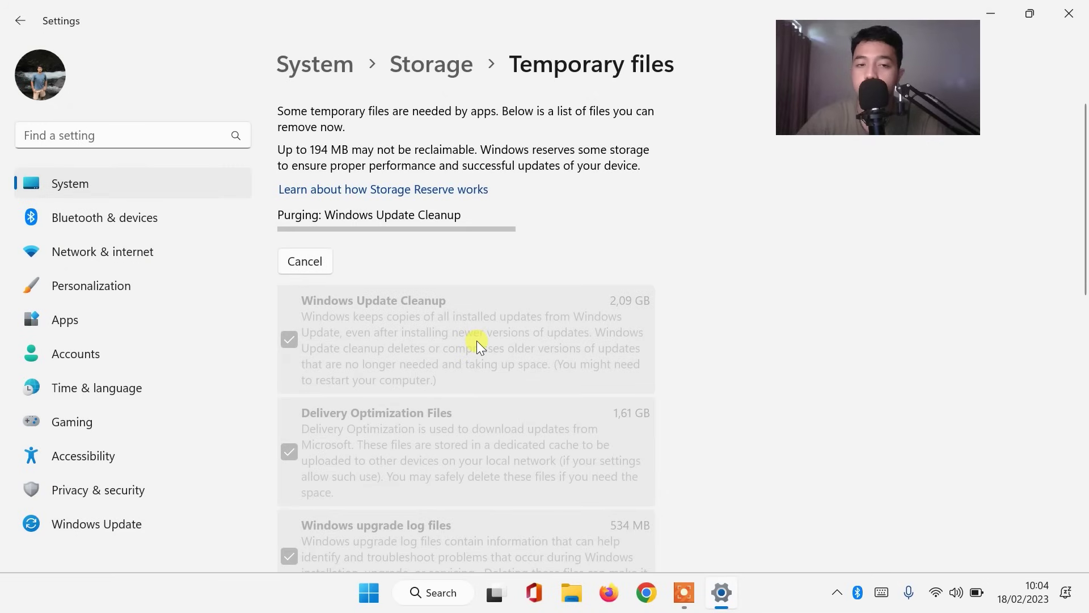